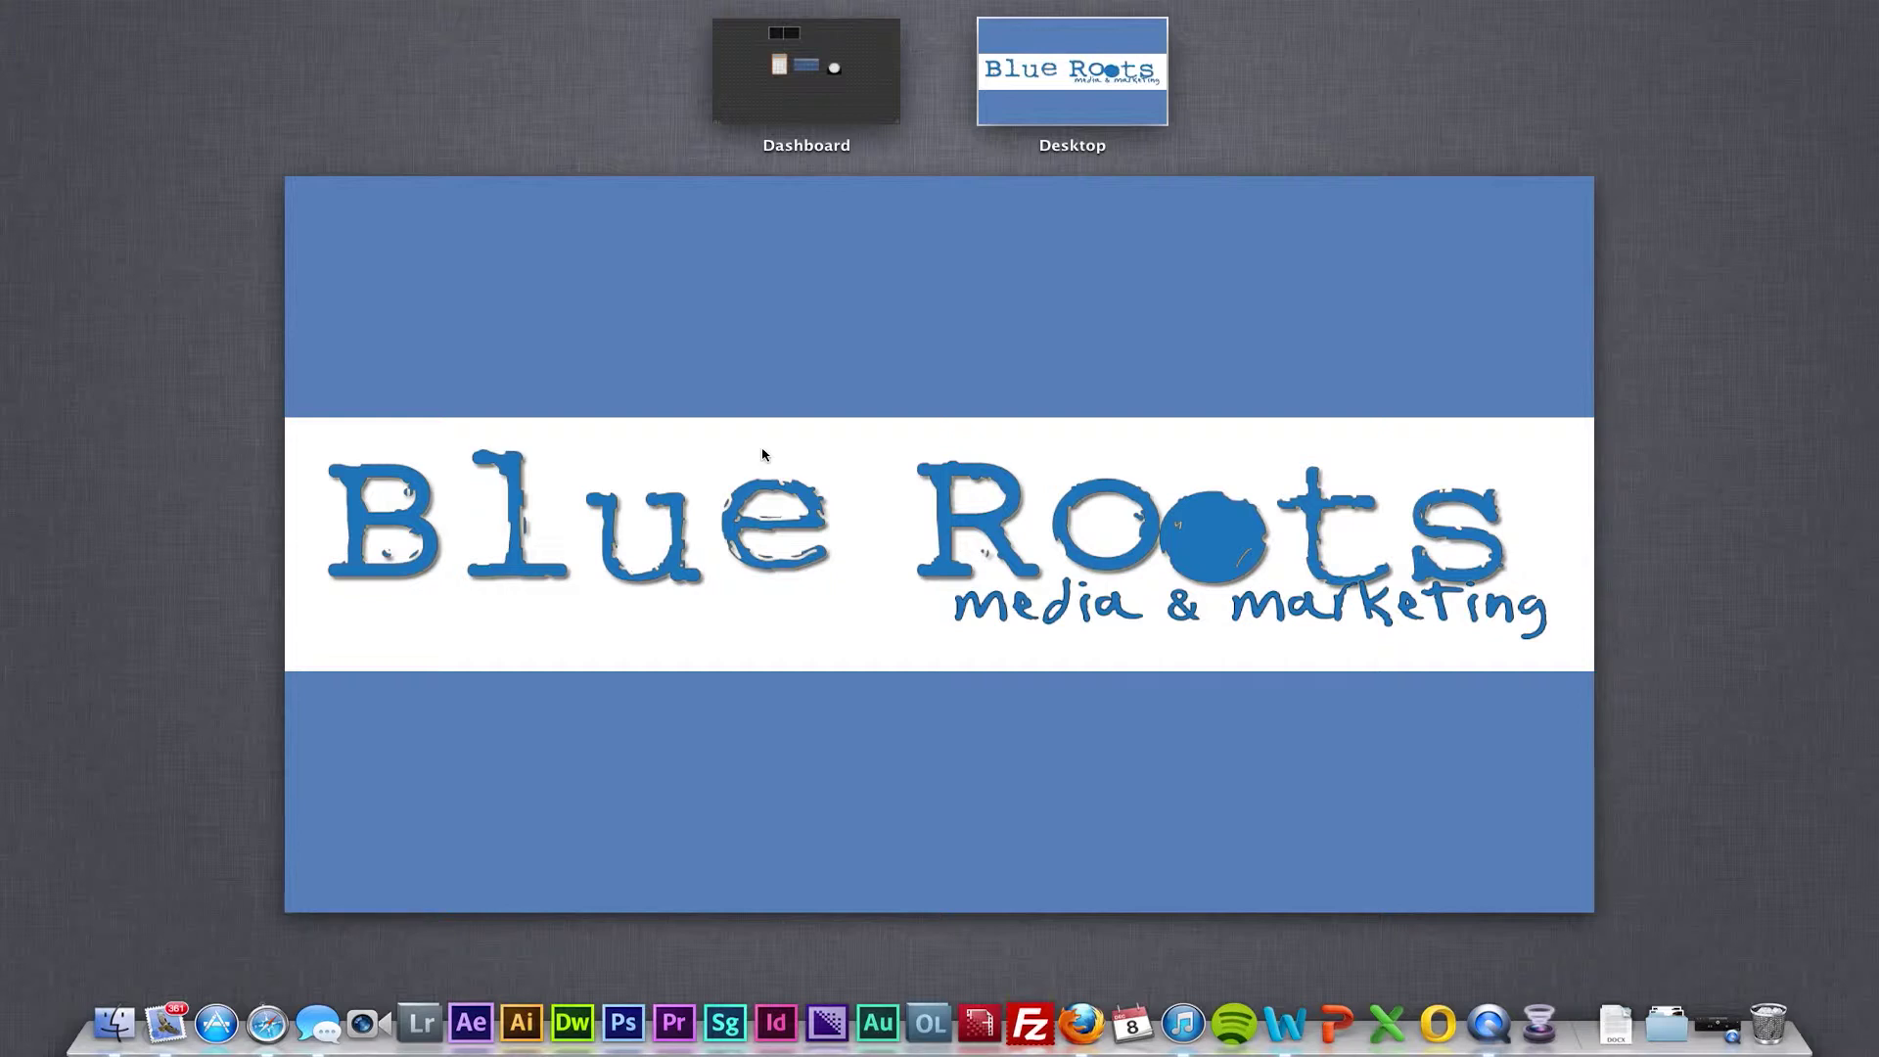
# Search Launchpad for 'imag' and launch Image Capture
pyautogui.press('F4')
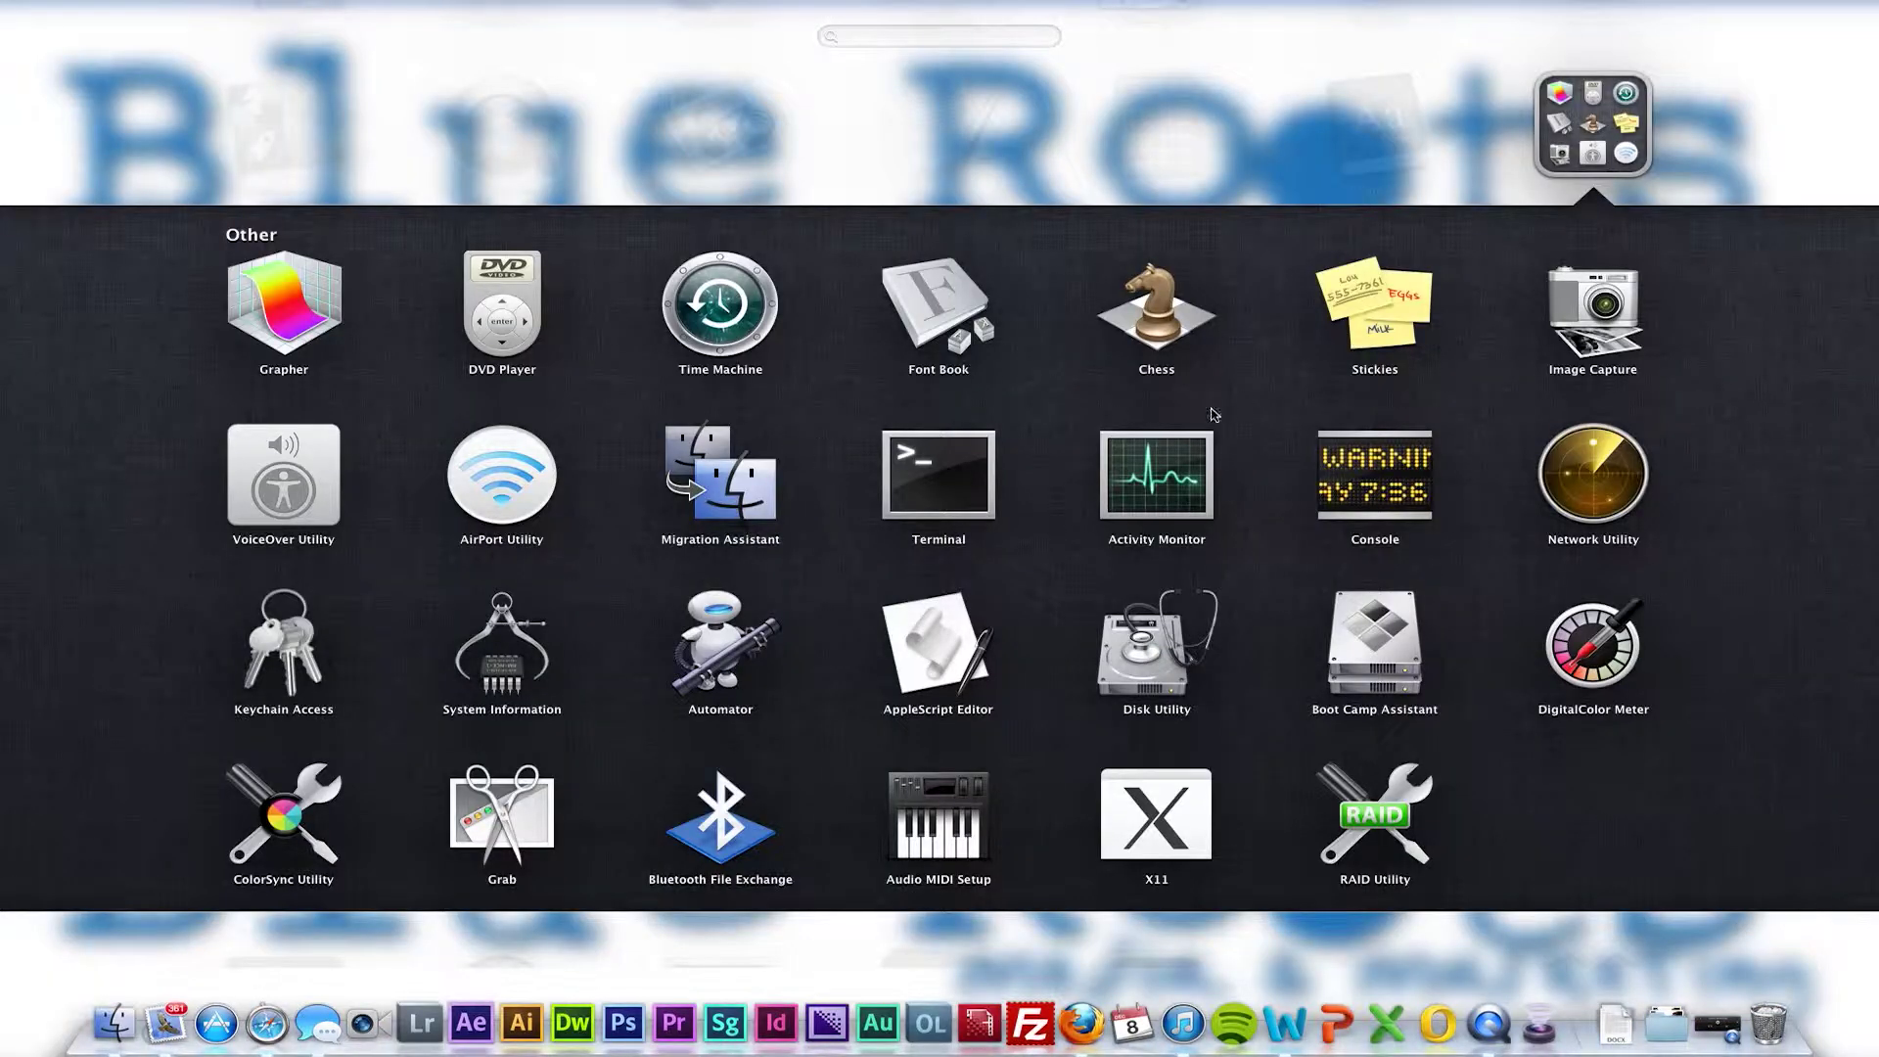
pyautogui.click(1478, 79)
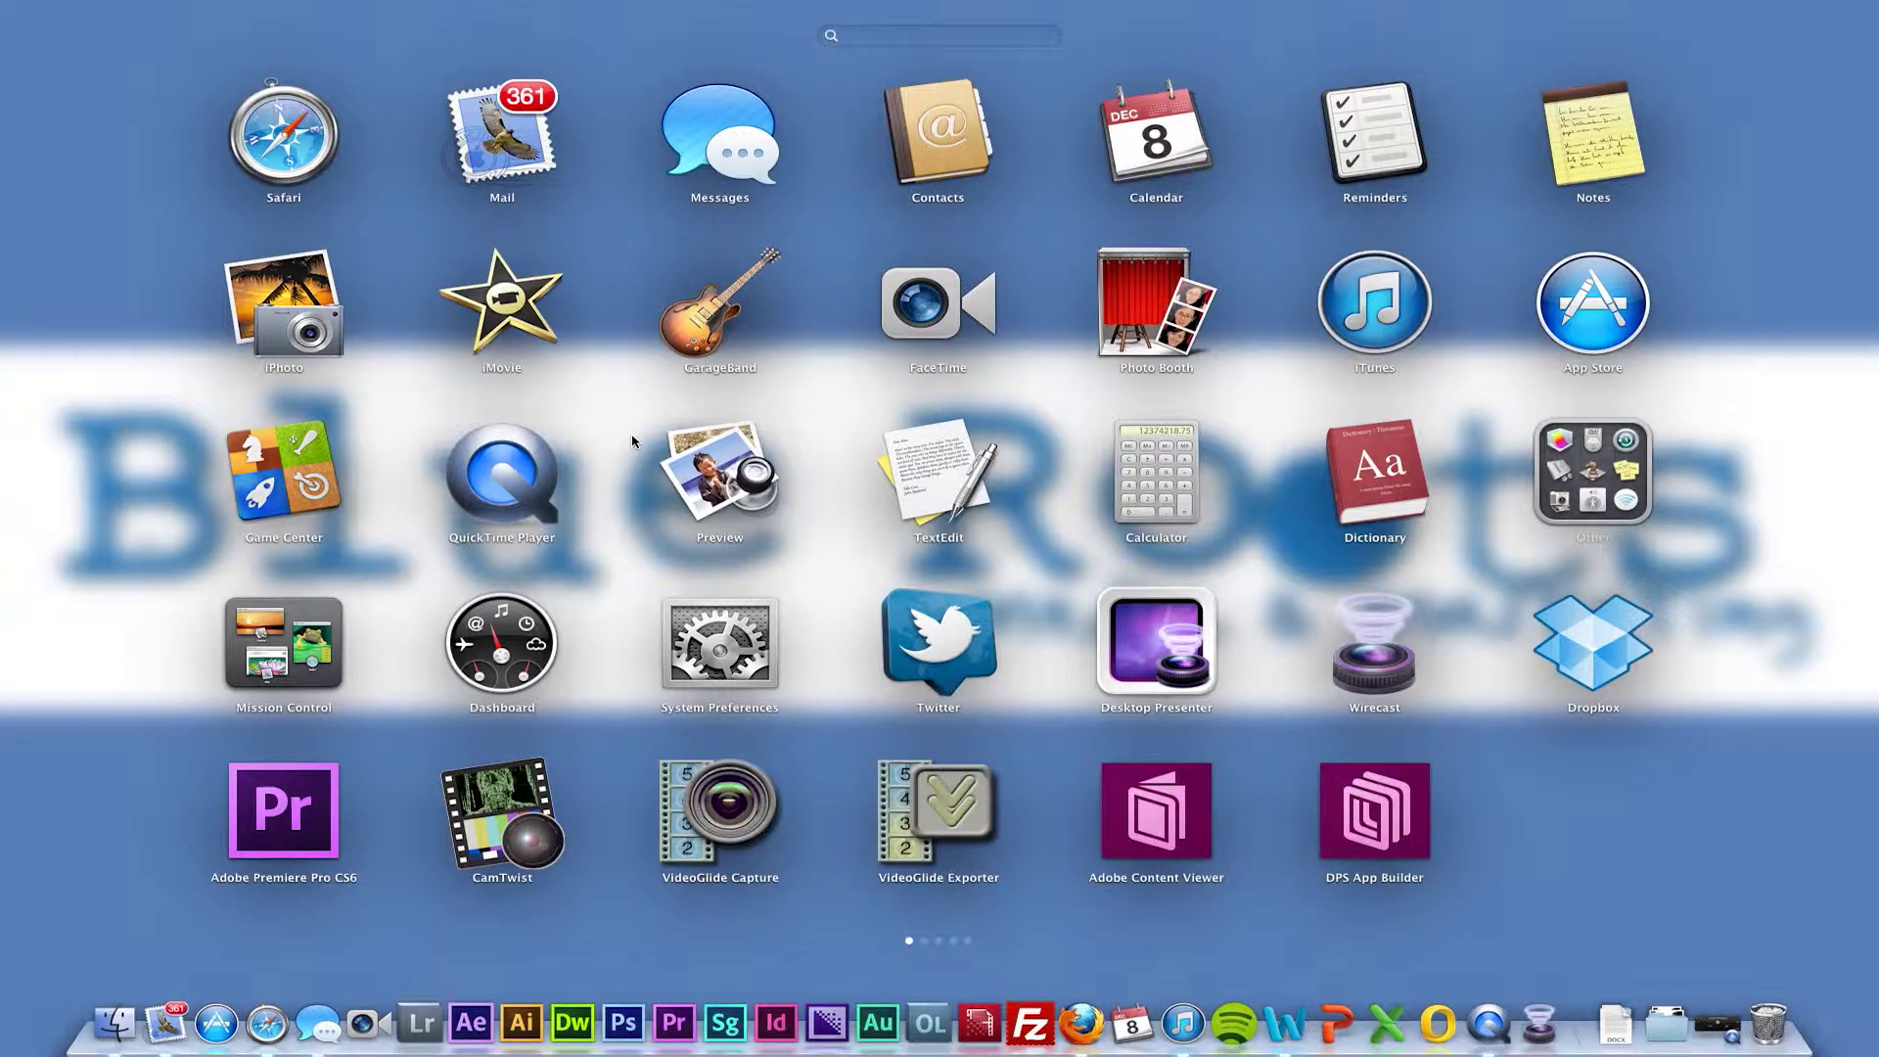
pyautogui.click(1611, 484)
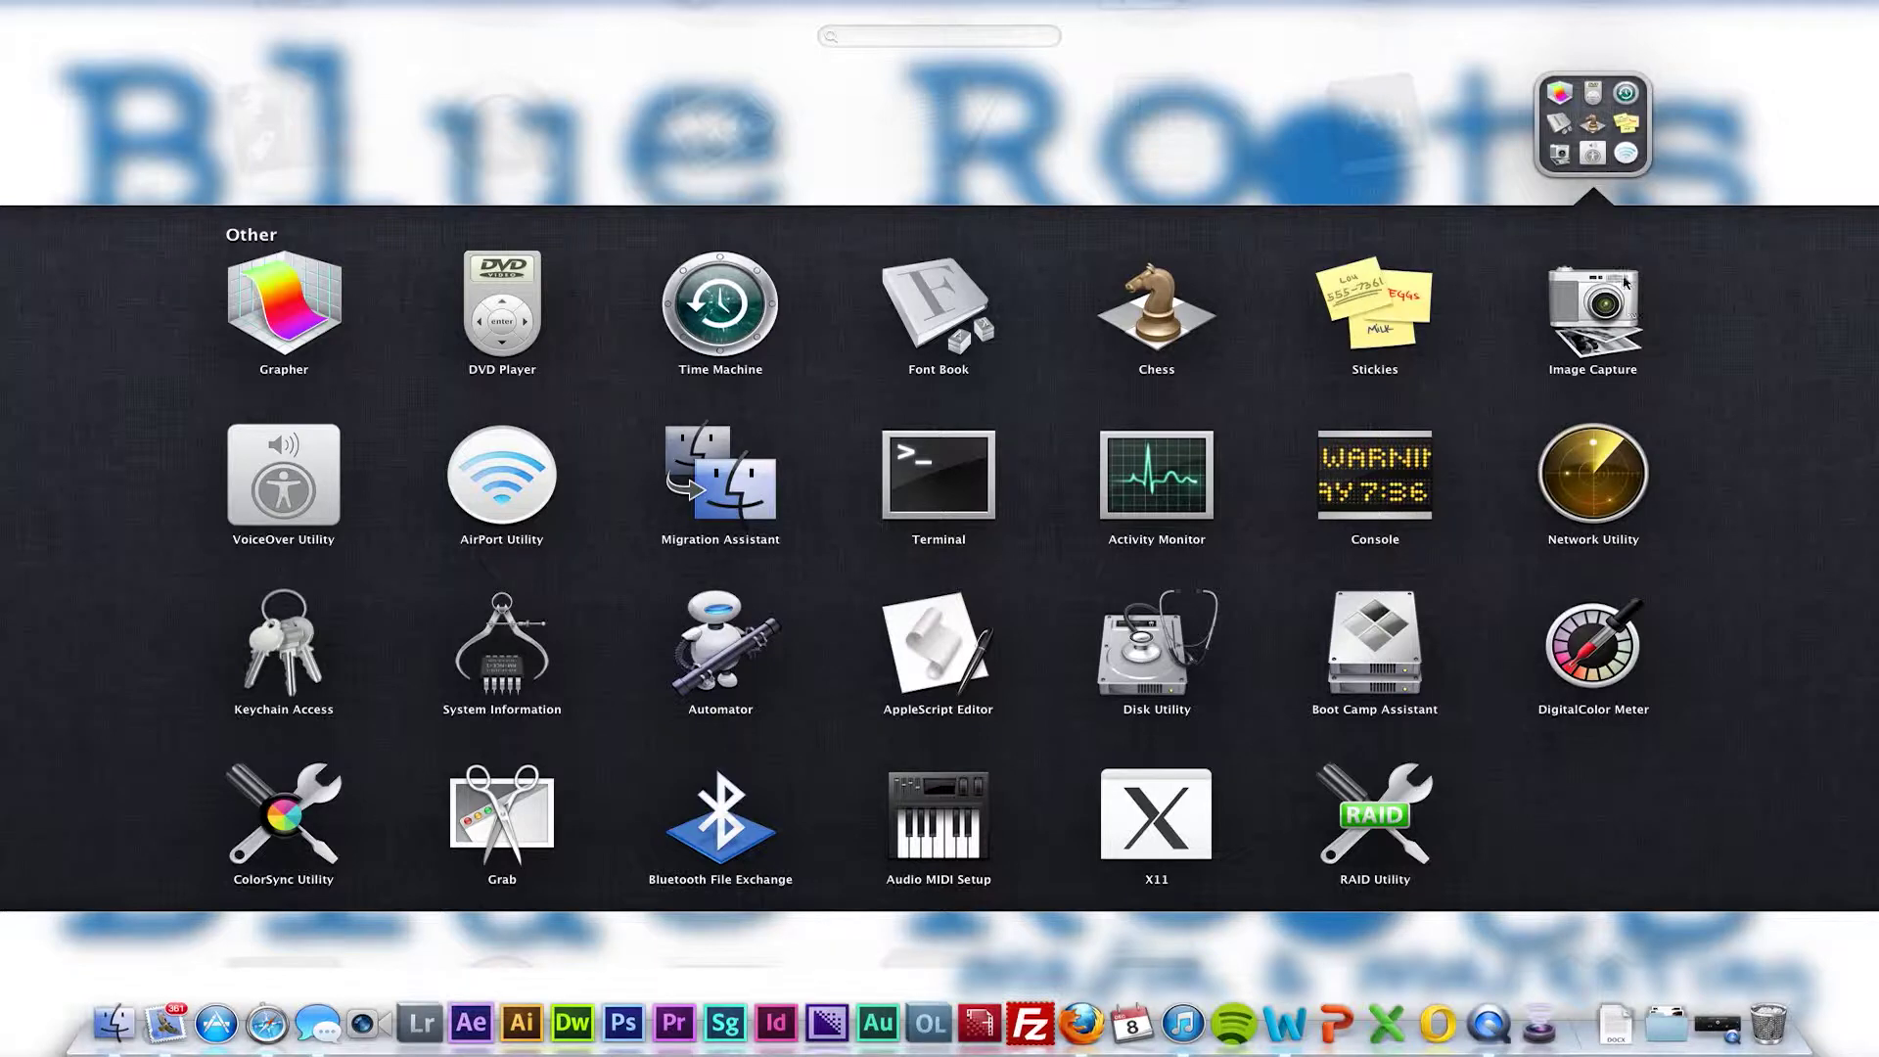
pyautogui.click(989, 71)
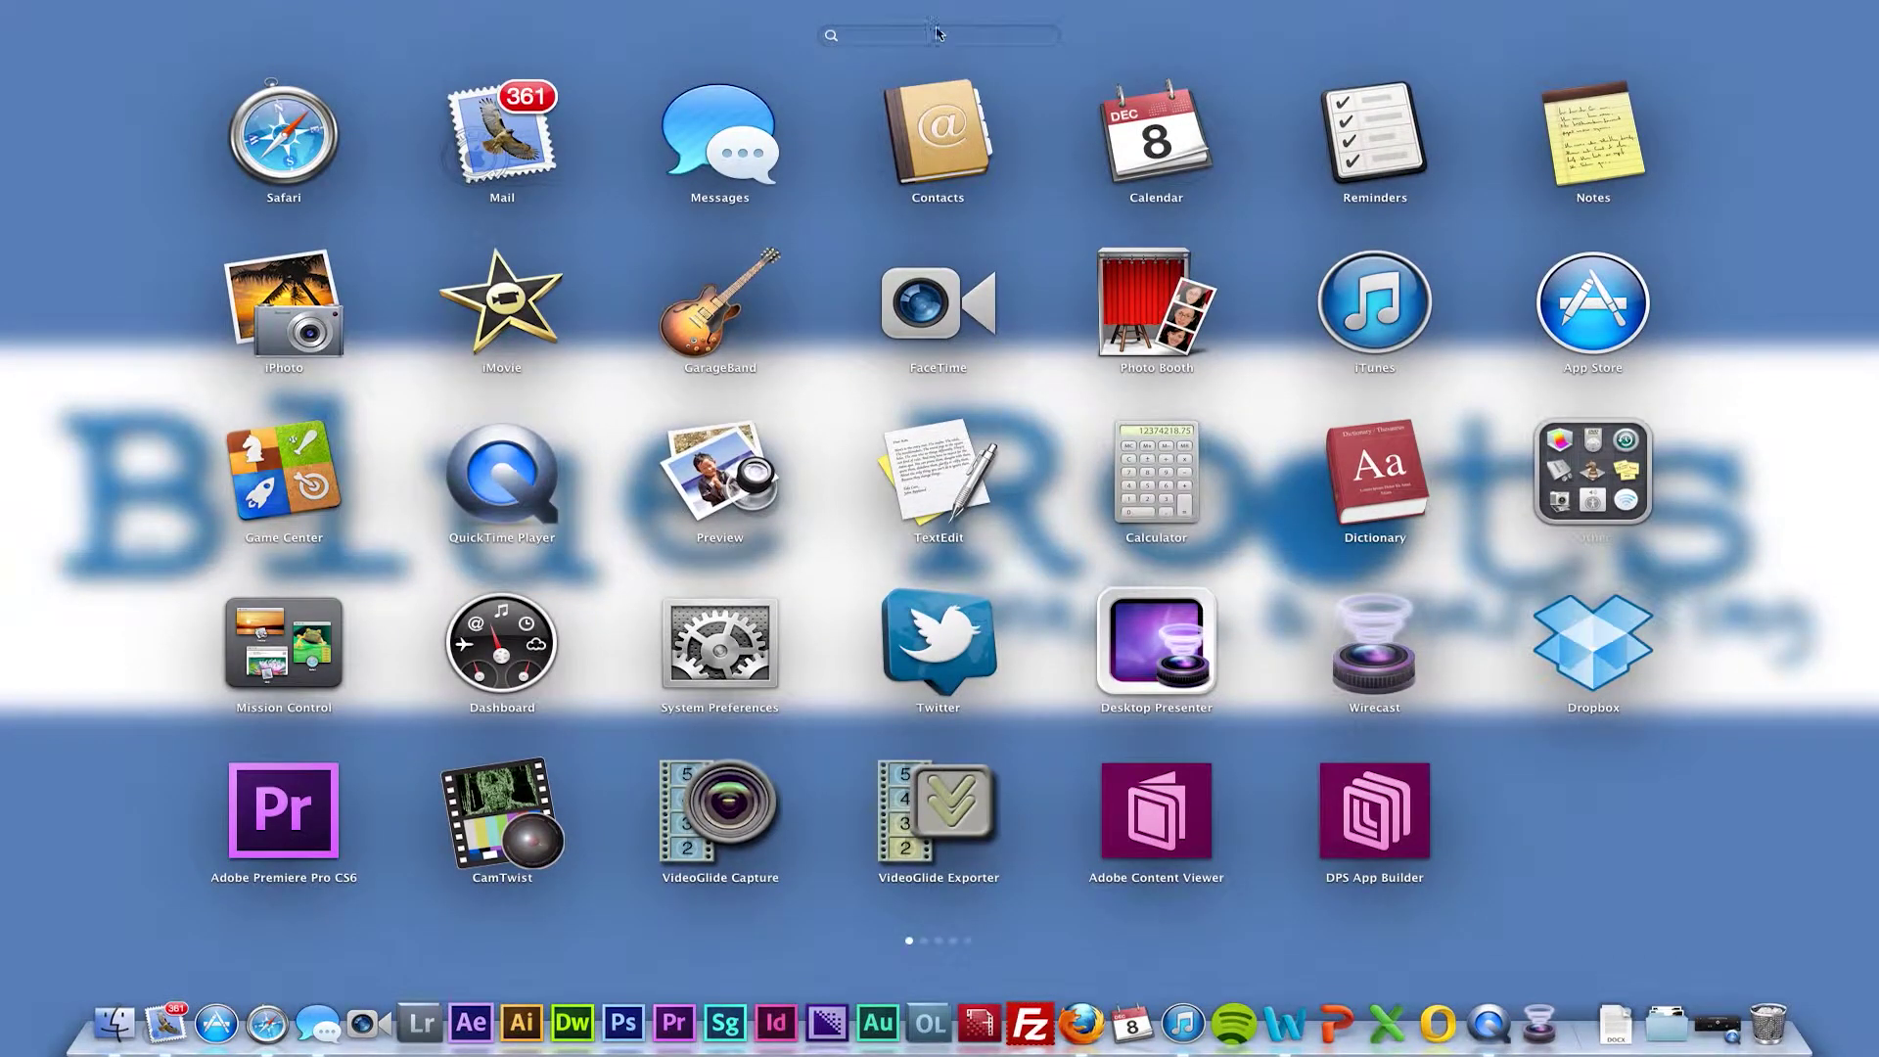
pyautogui.write('ima')
pyautogui.write('g')
pyautogui.click(947, 208)
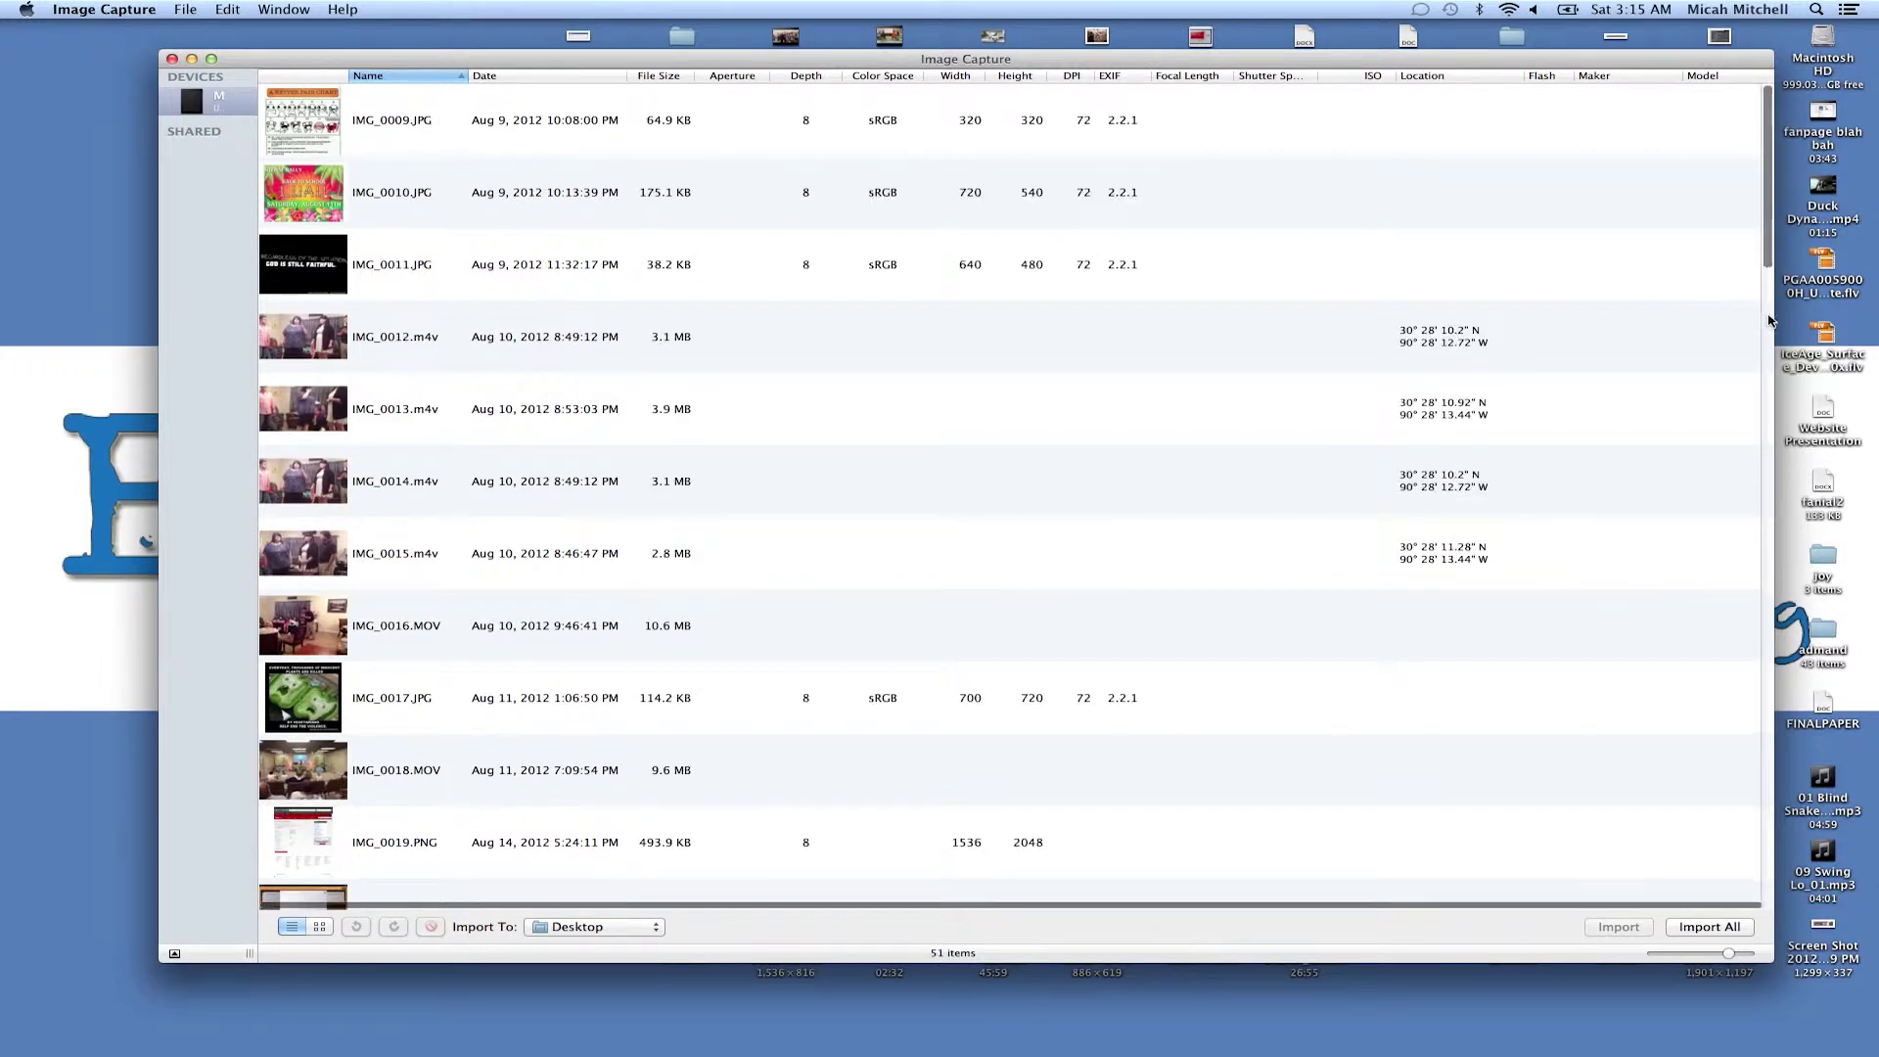
# Widen the Image Capture window and device sidebar so the iPad's full name shows
pyautogui.moveTo(1774, 317); pyautogui.dragTo(1855, 316)
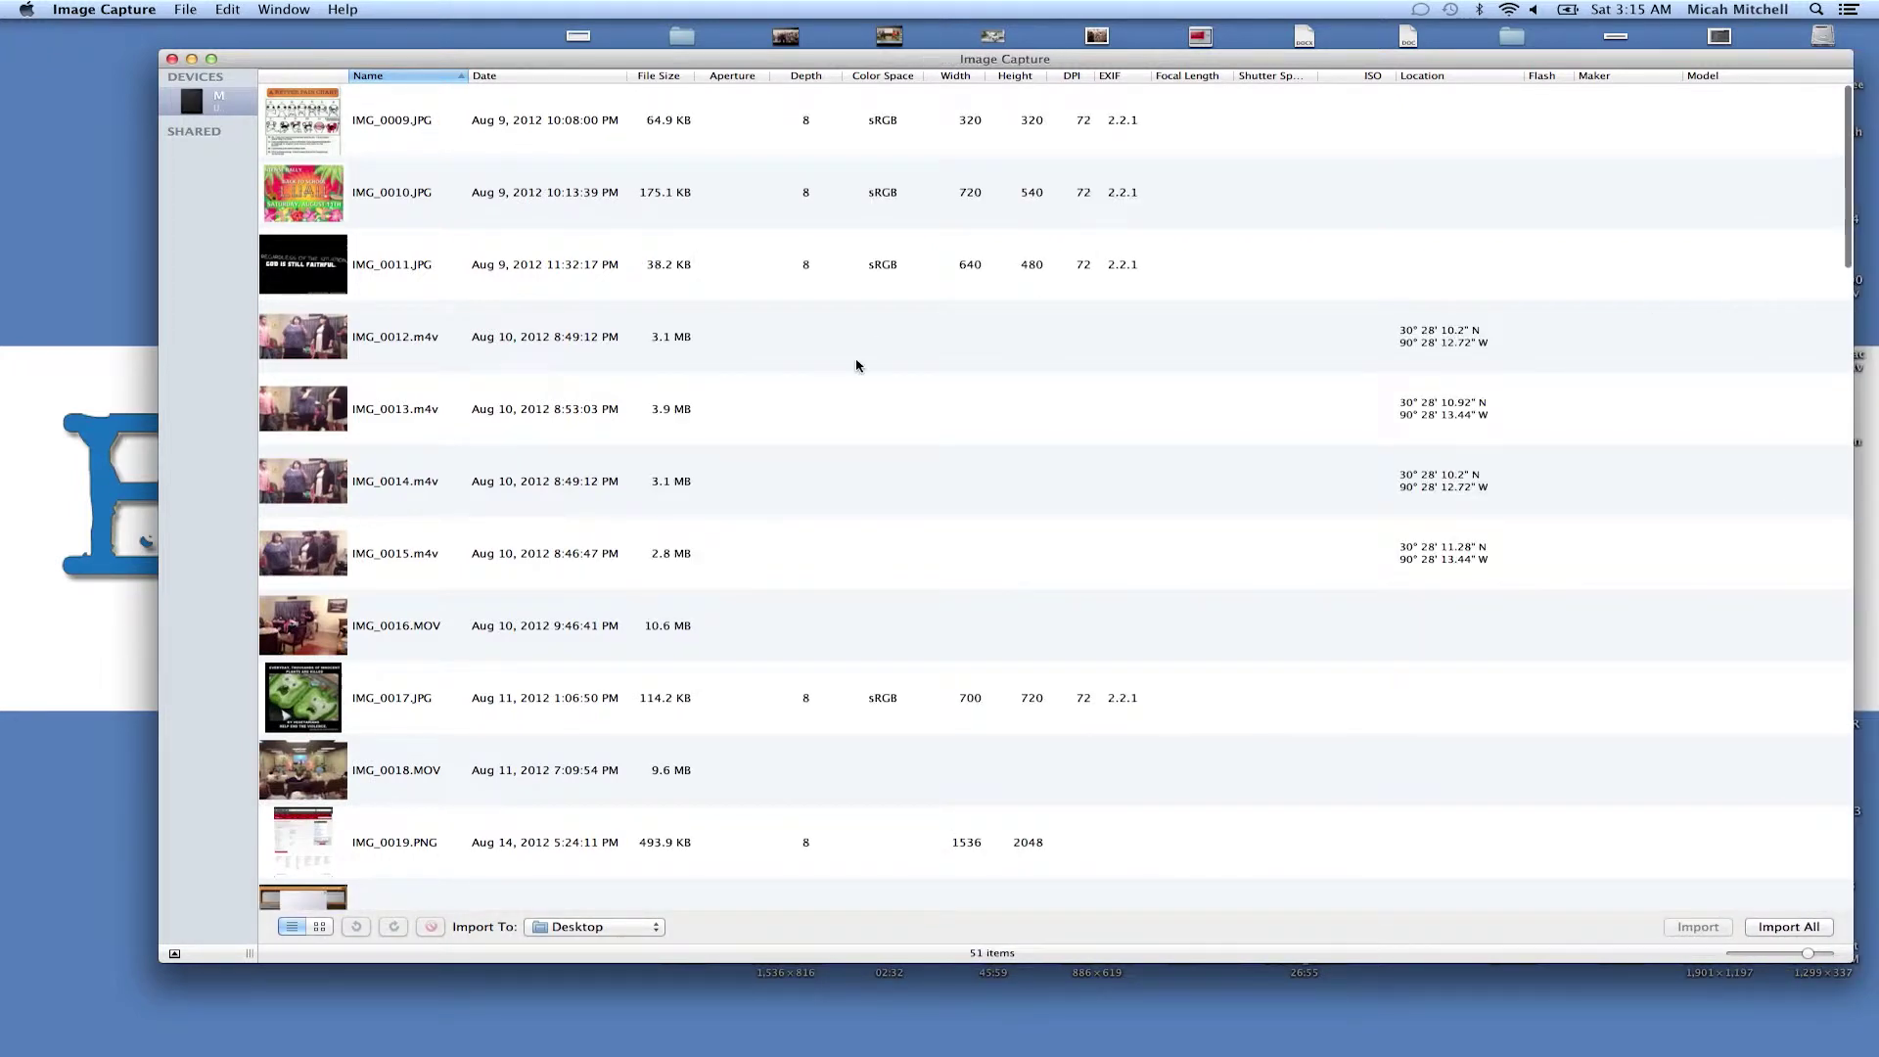
pyautogui.scroll(-5, 760, 562)
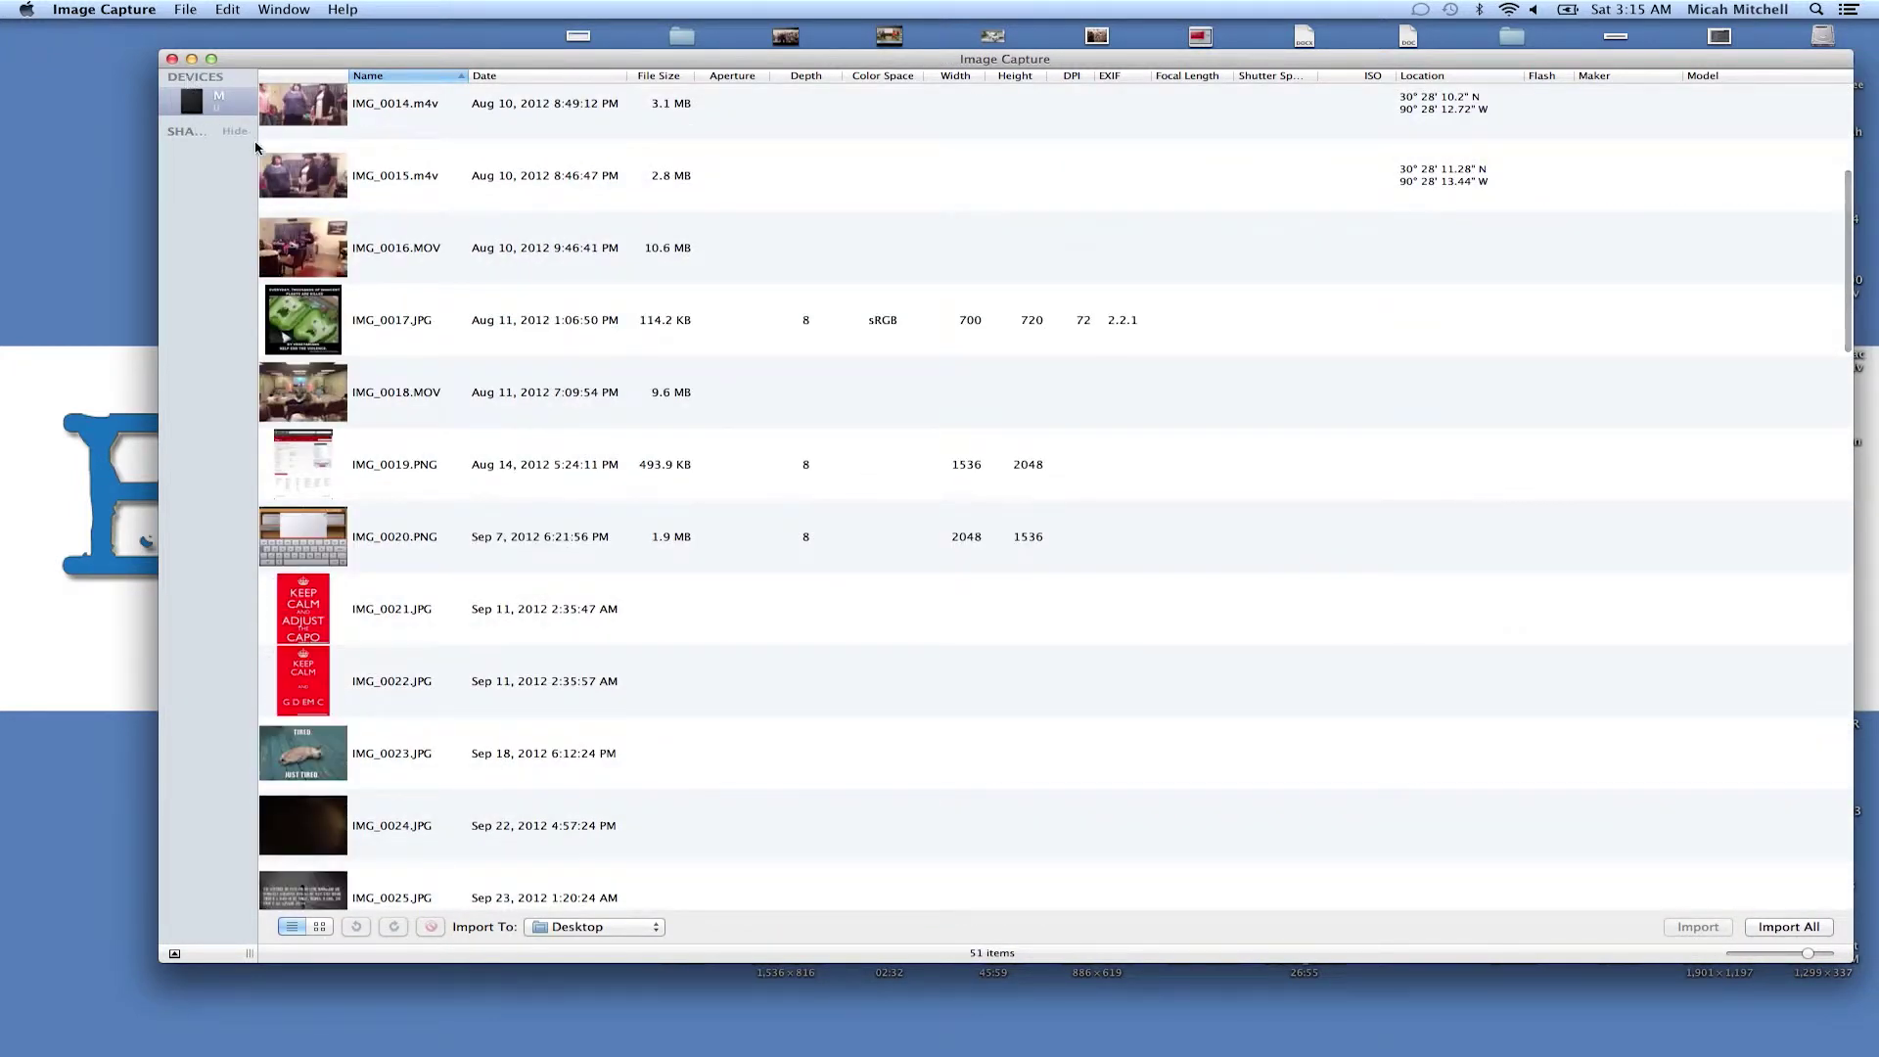
pyautogui.moveTo(258, 147); pyautogui.dragTo(404, 153)
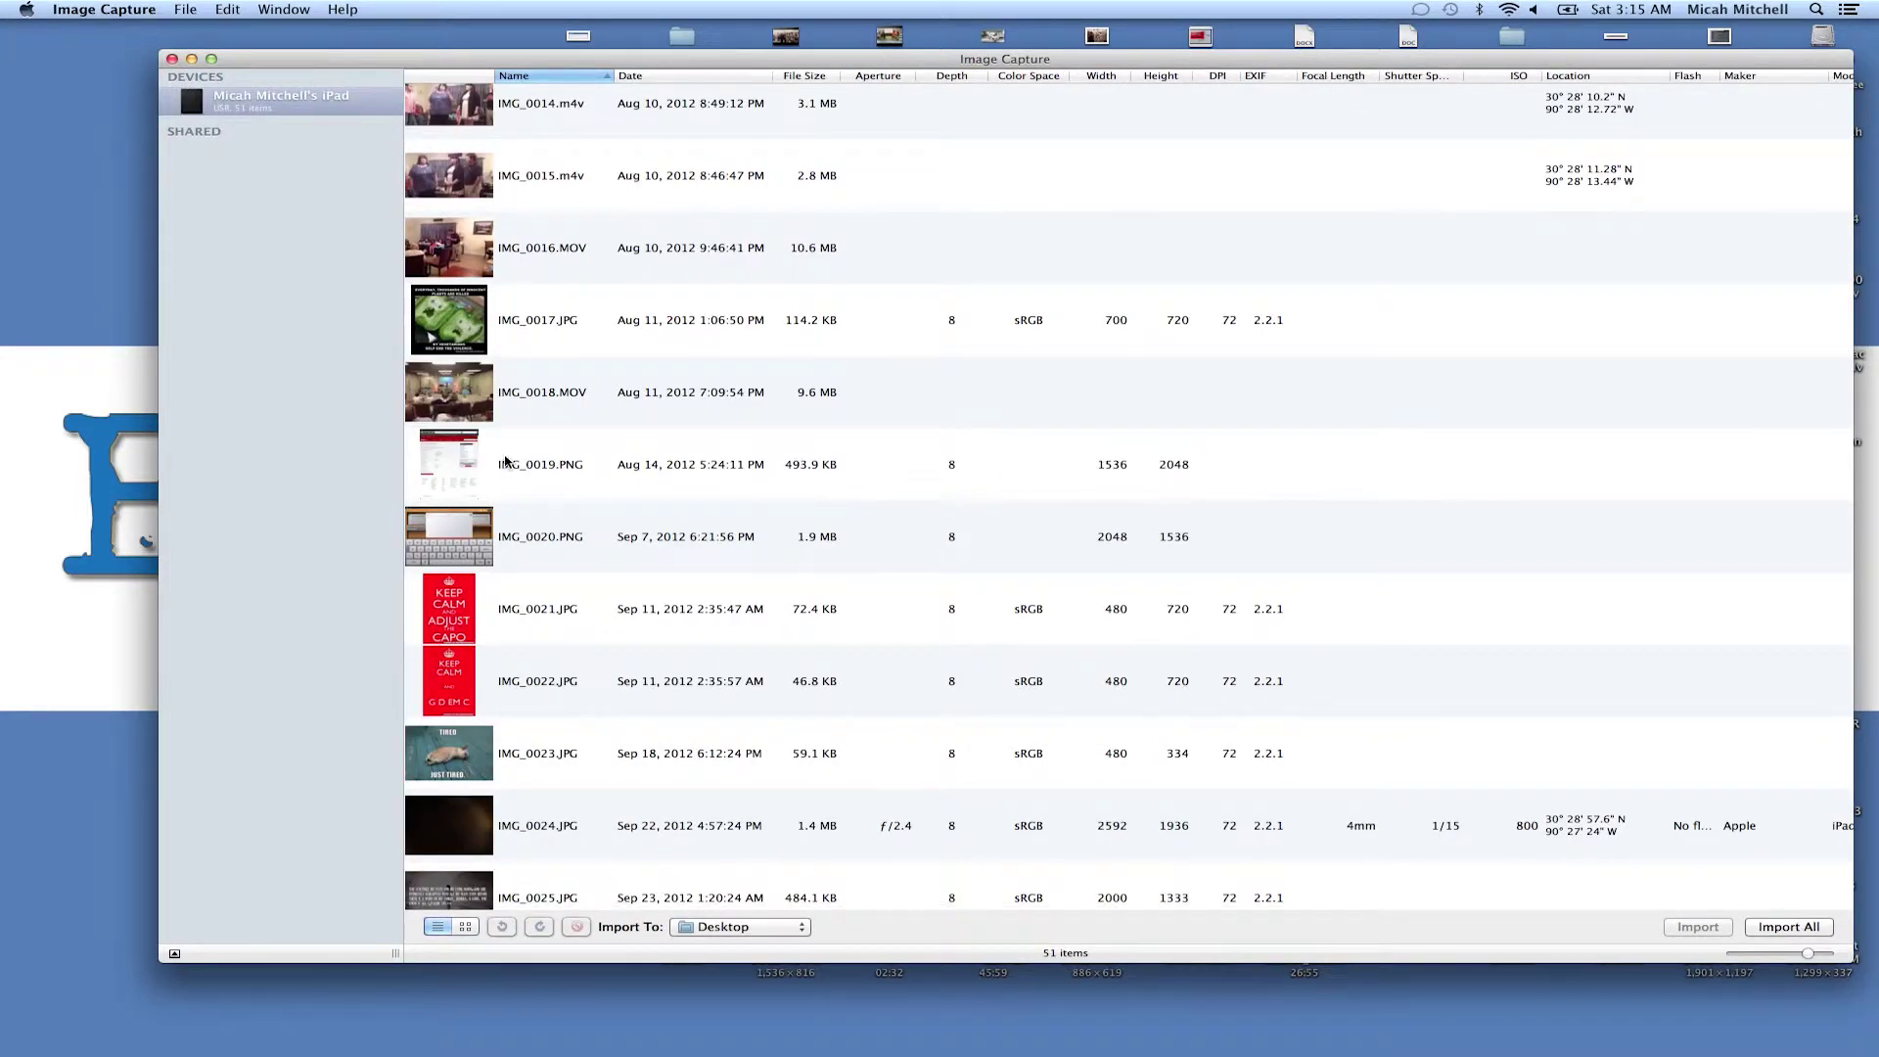
pyautogui.scroll(-2, 506, 461)
pyautogui.scroll(-5, 506, 461)
pyautogui.scroll(-5, 506, 461)
pyautogui.scroll(-2, 506, 461)
pyautogui.scroll(-3, 506, 461)
pyautogui.scroll(-10, 506, 461)
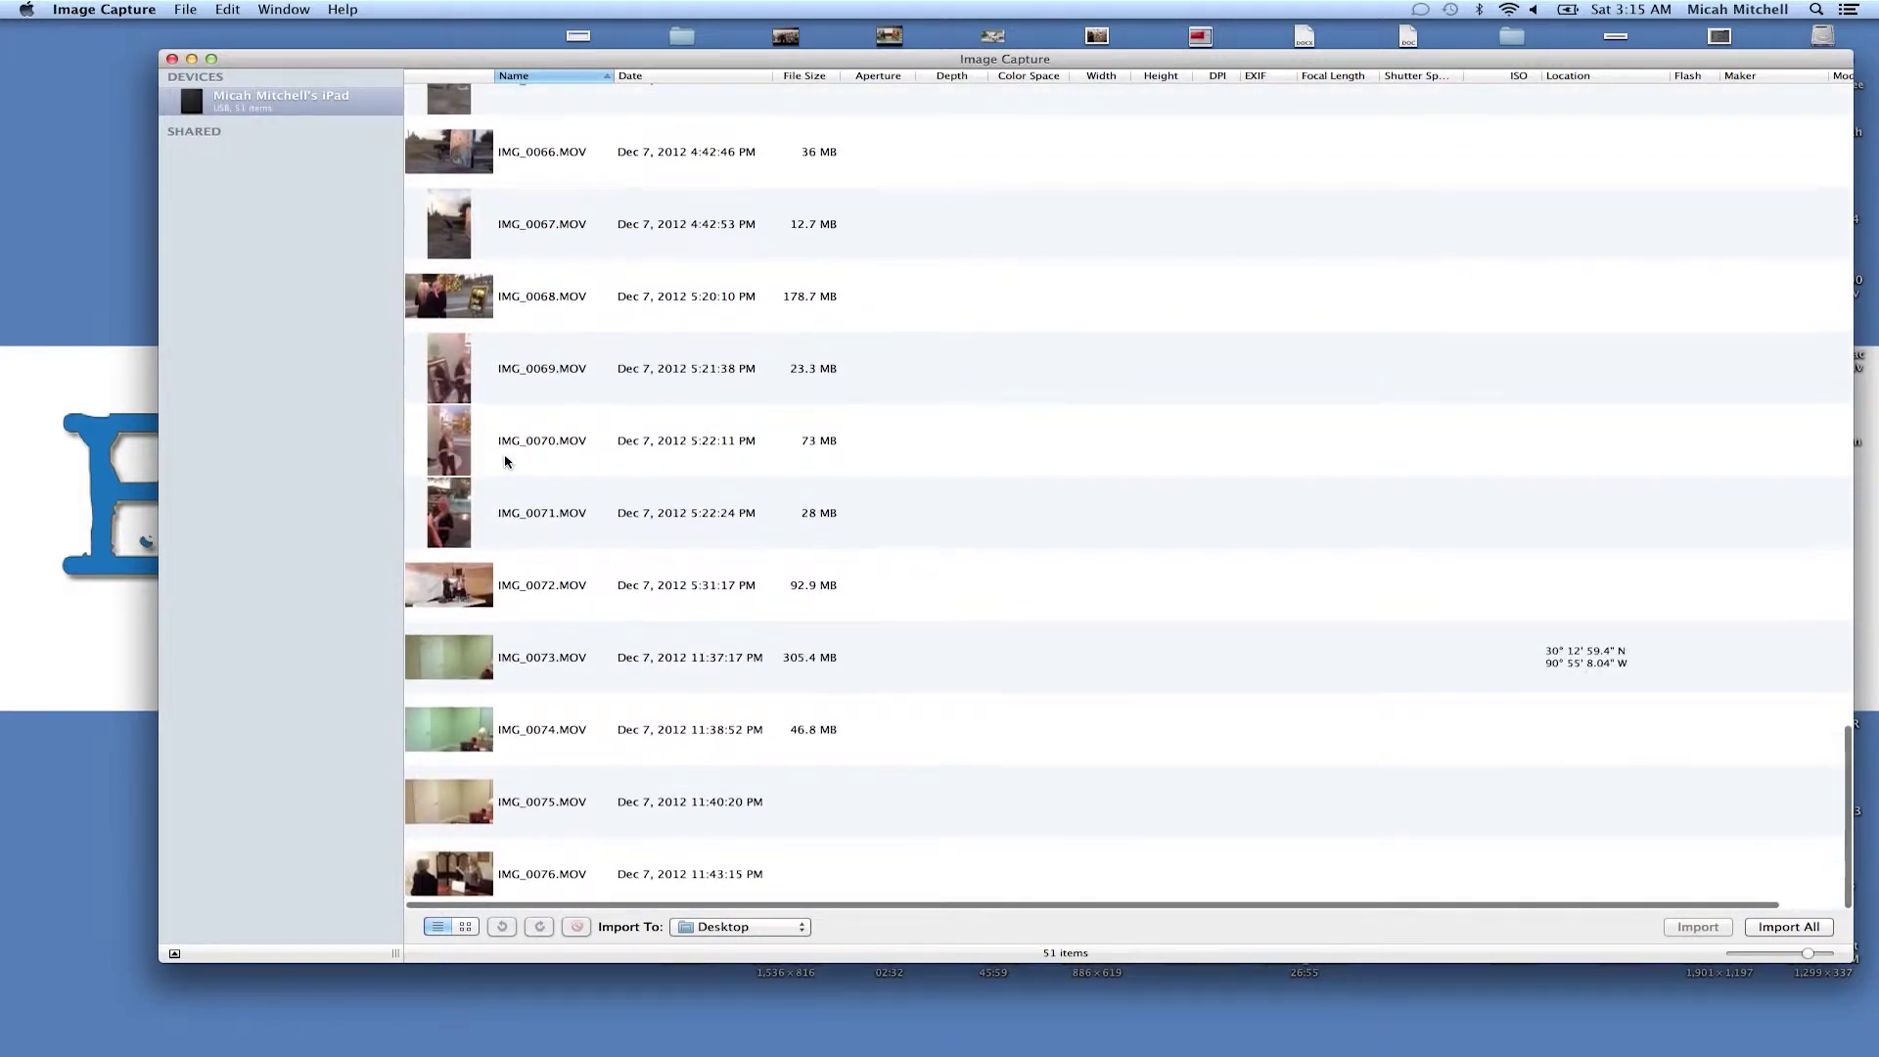
# Try selecting the clips between IMG_0061 and IMG_0076 near the end of the list
pyautogui.click(576, 850)
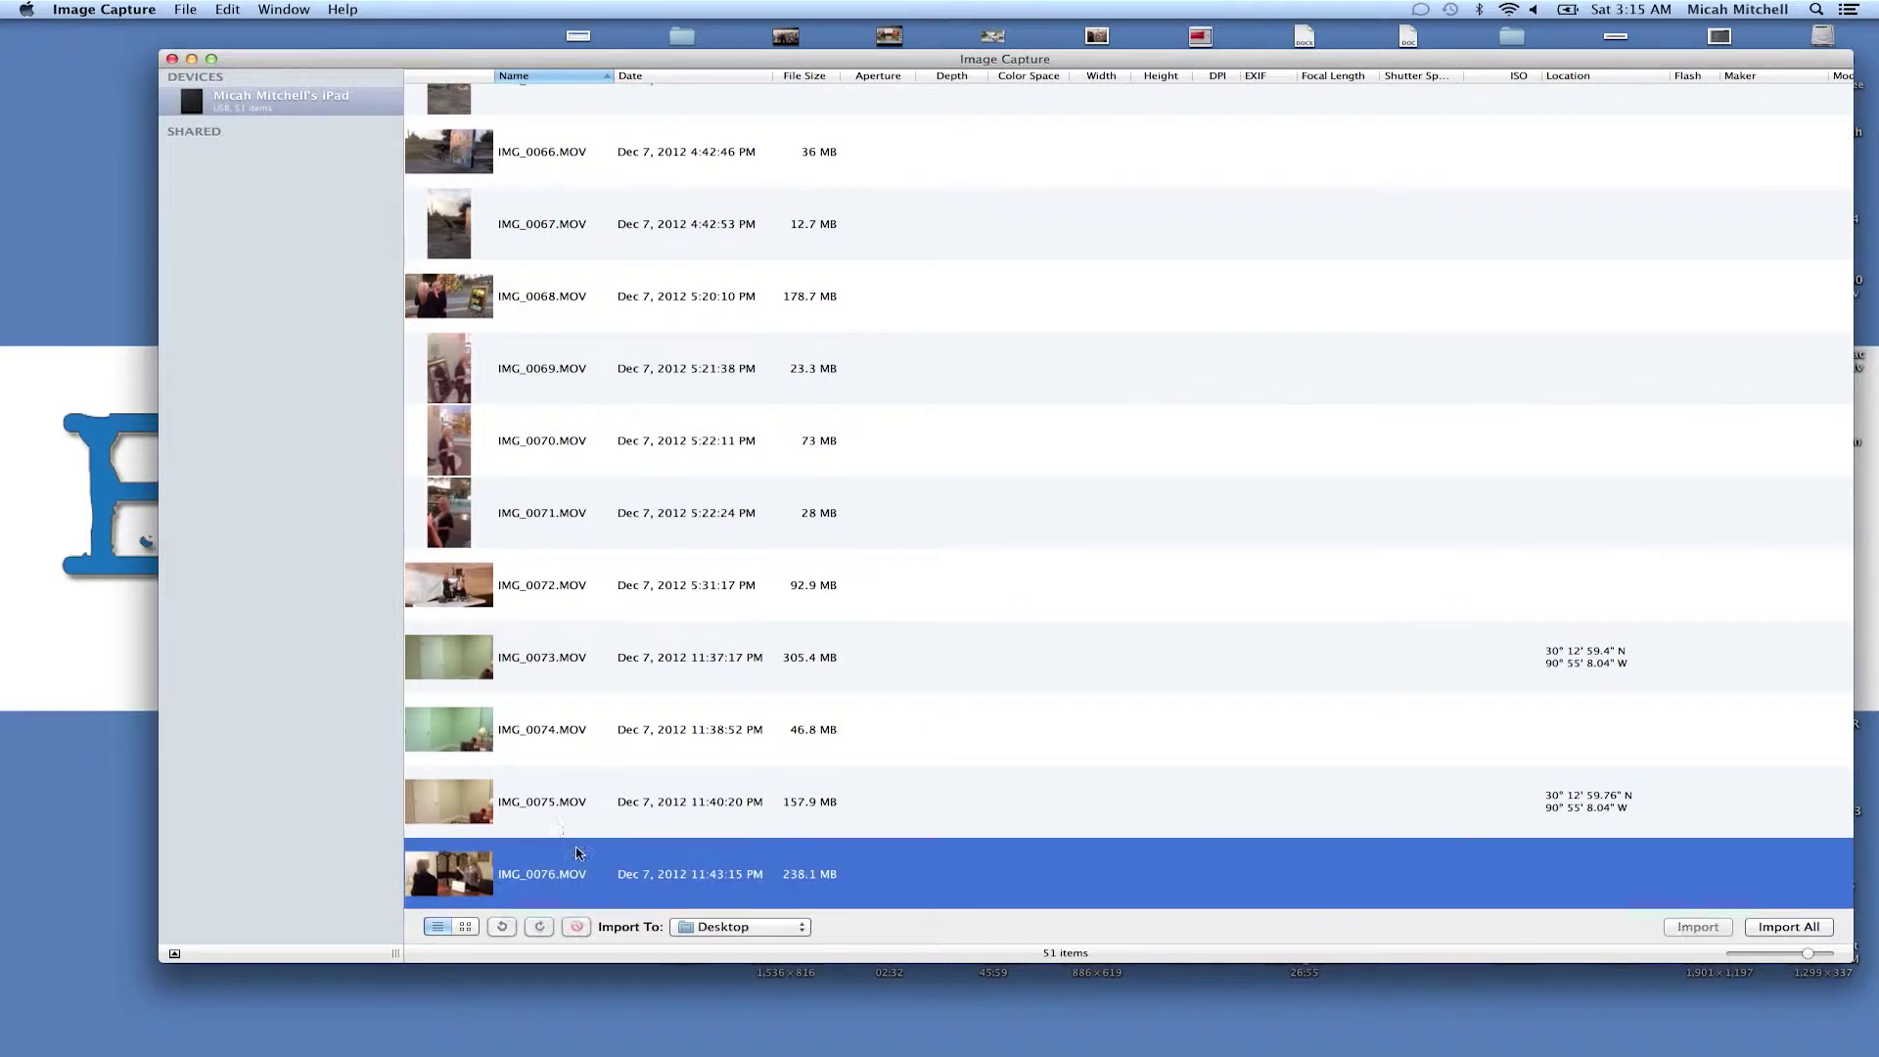
pyautogui.click(537, 788)
pyautogui.scroll(3, 656, 449)
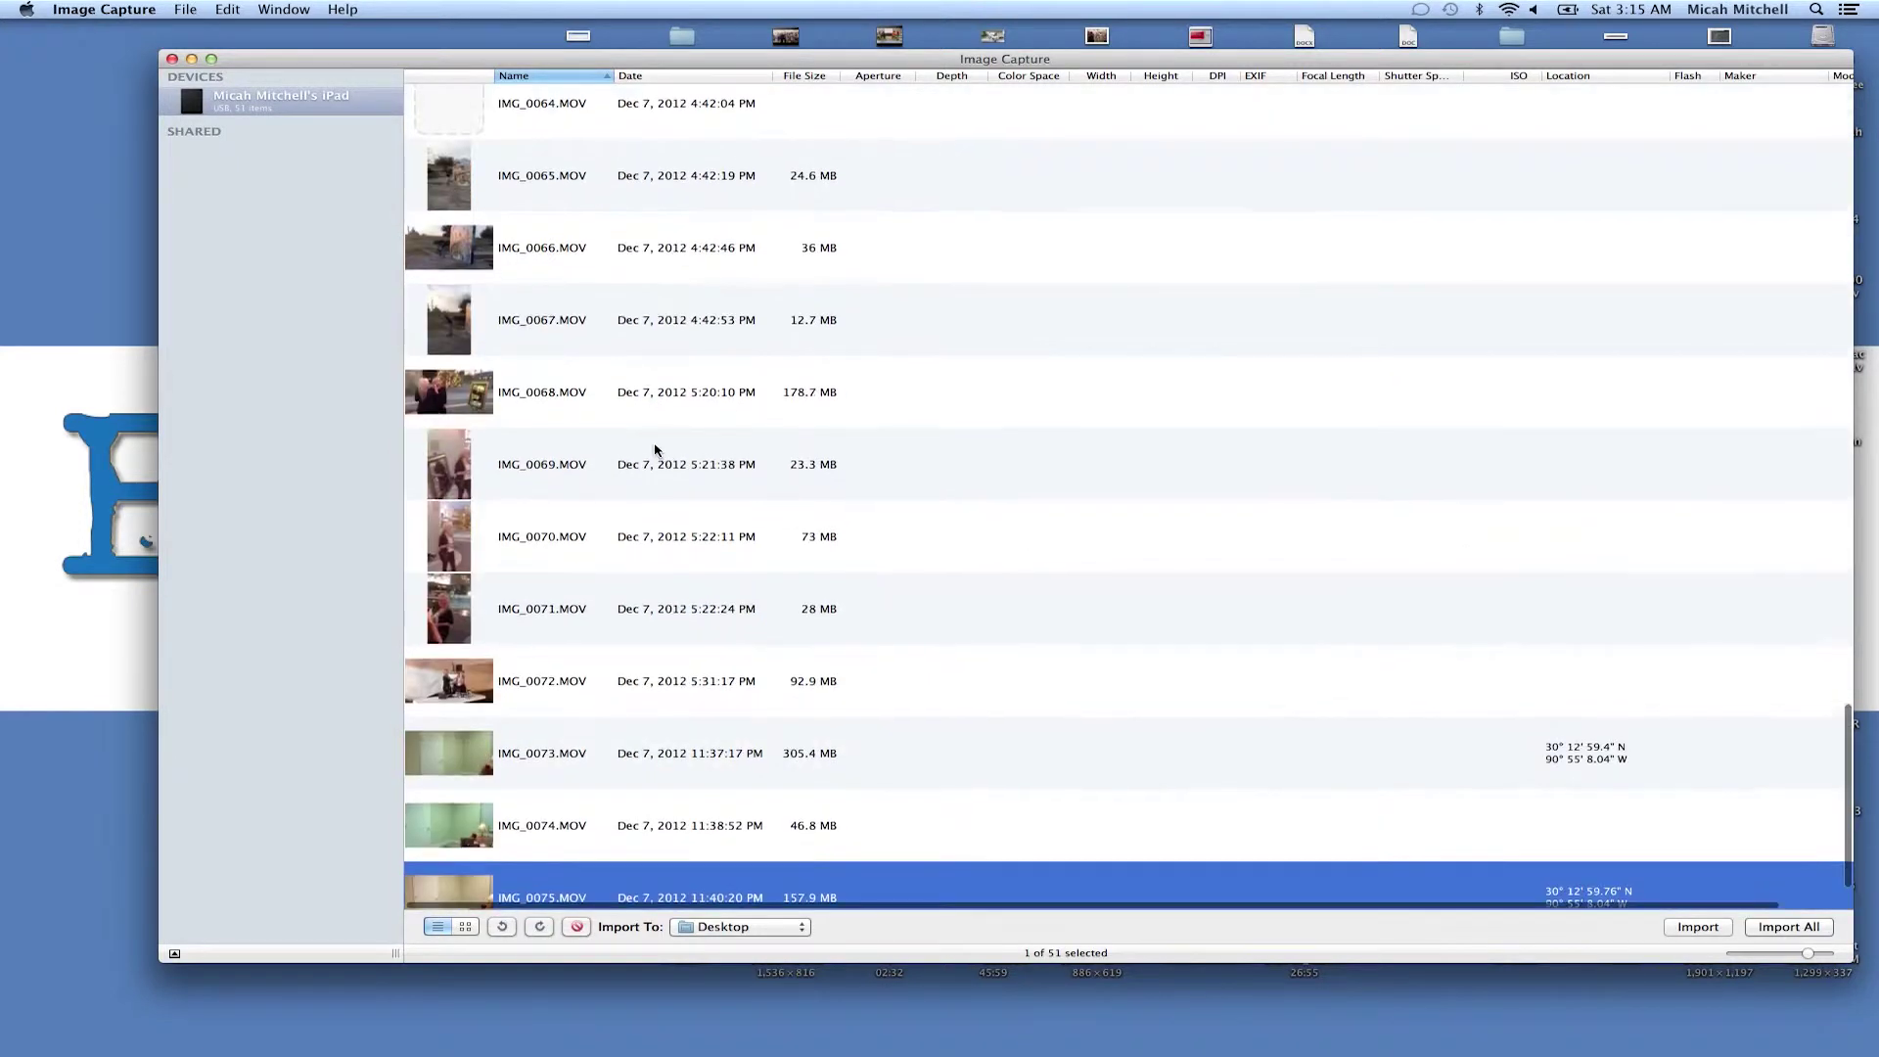
pyautogui.scroll(3, 656, 450)
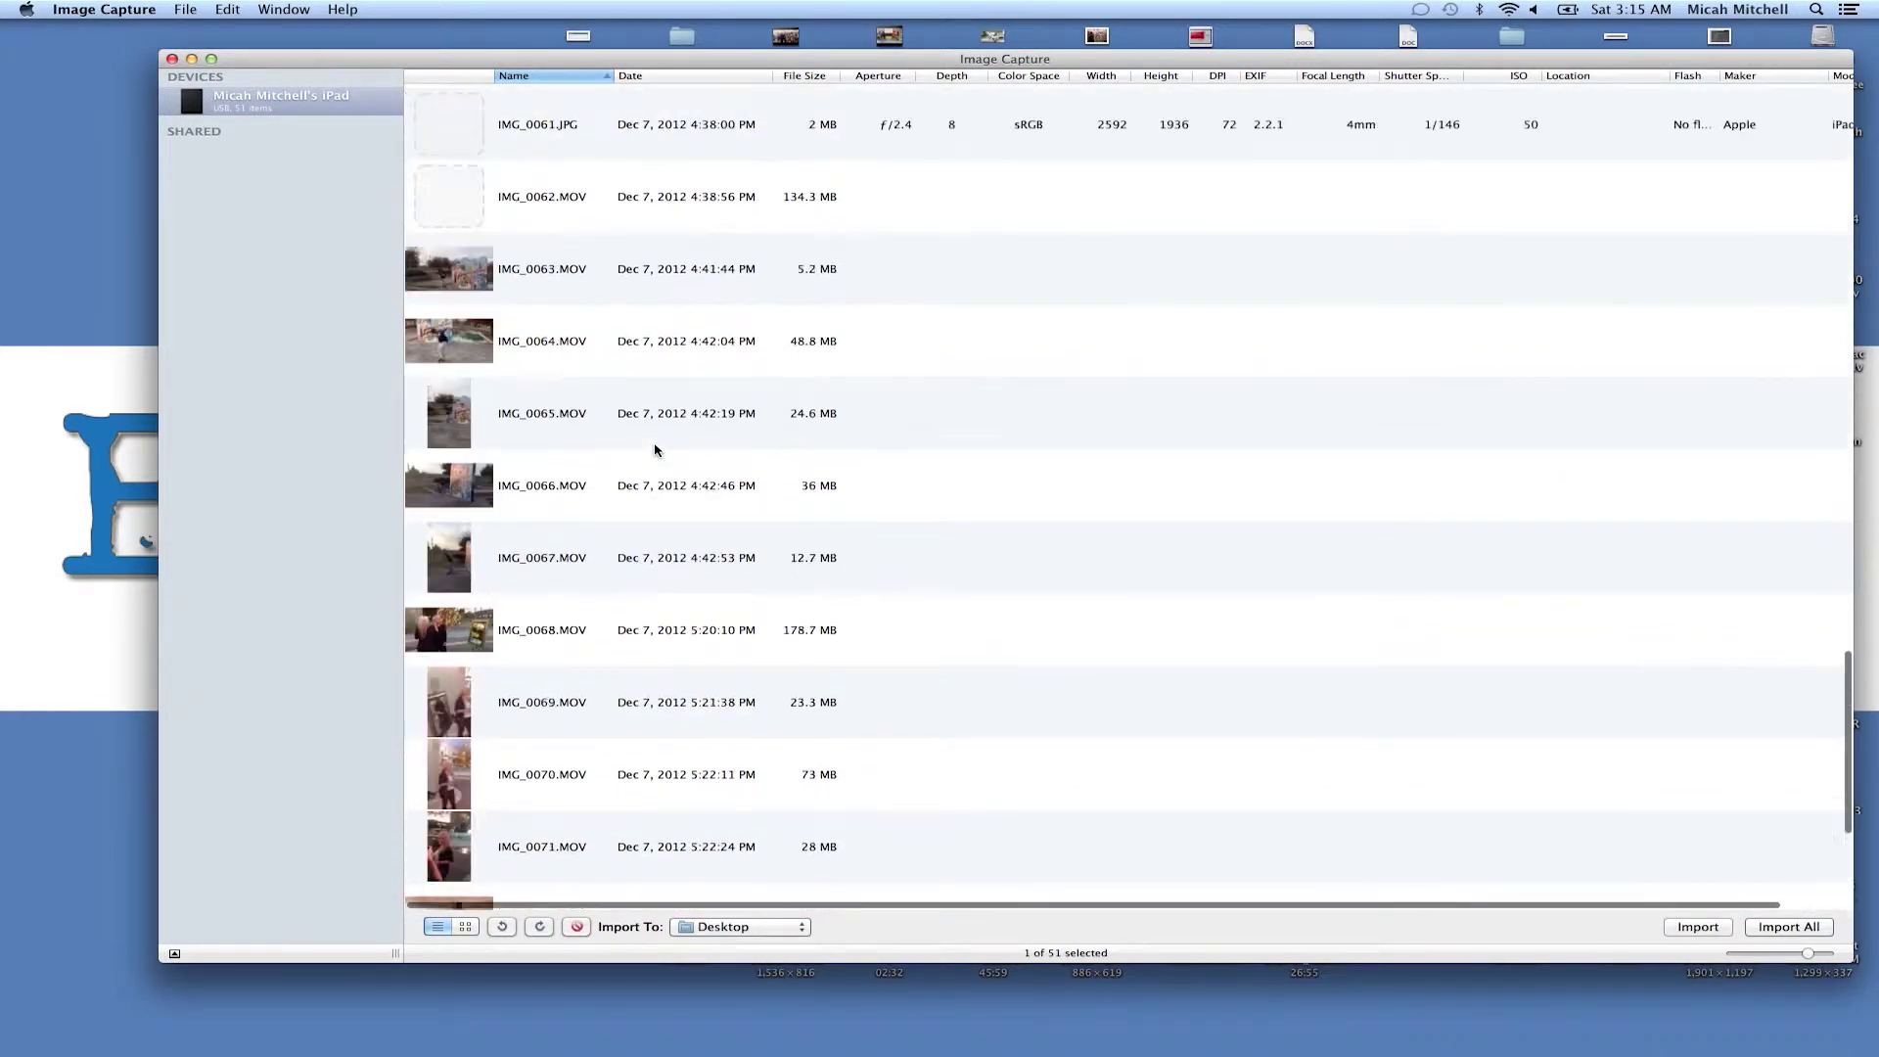
pyautogui.scroll(3, 608, 210)
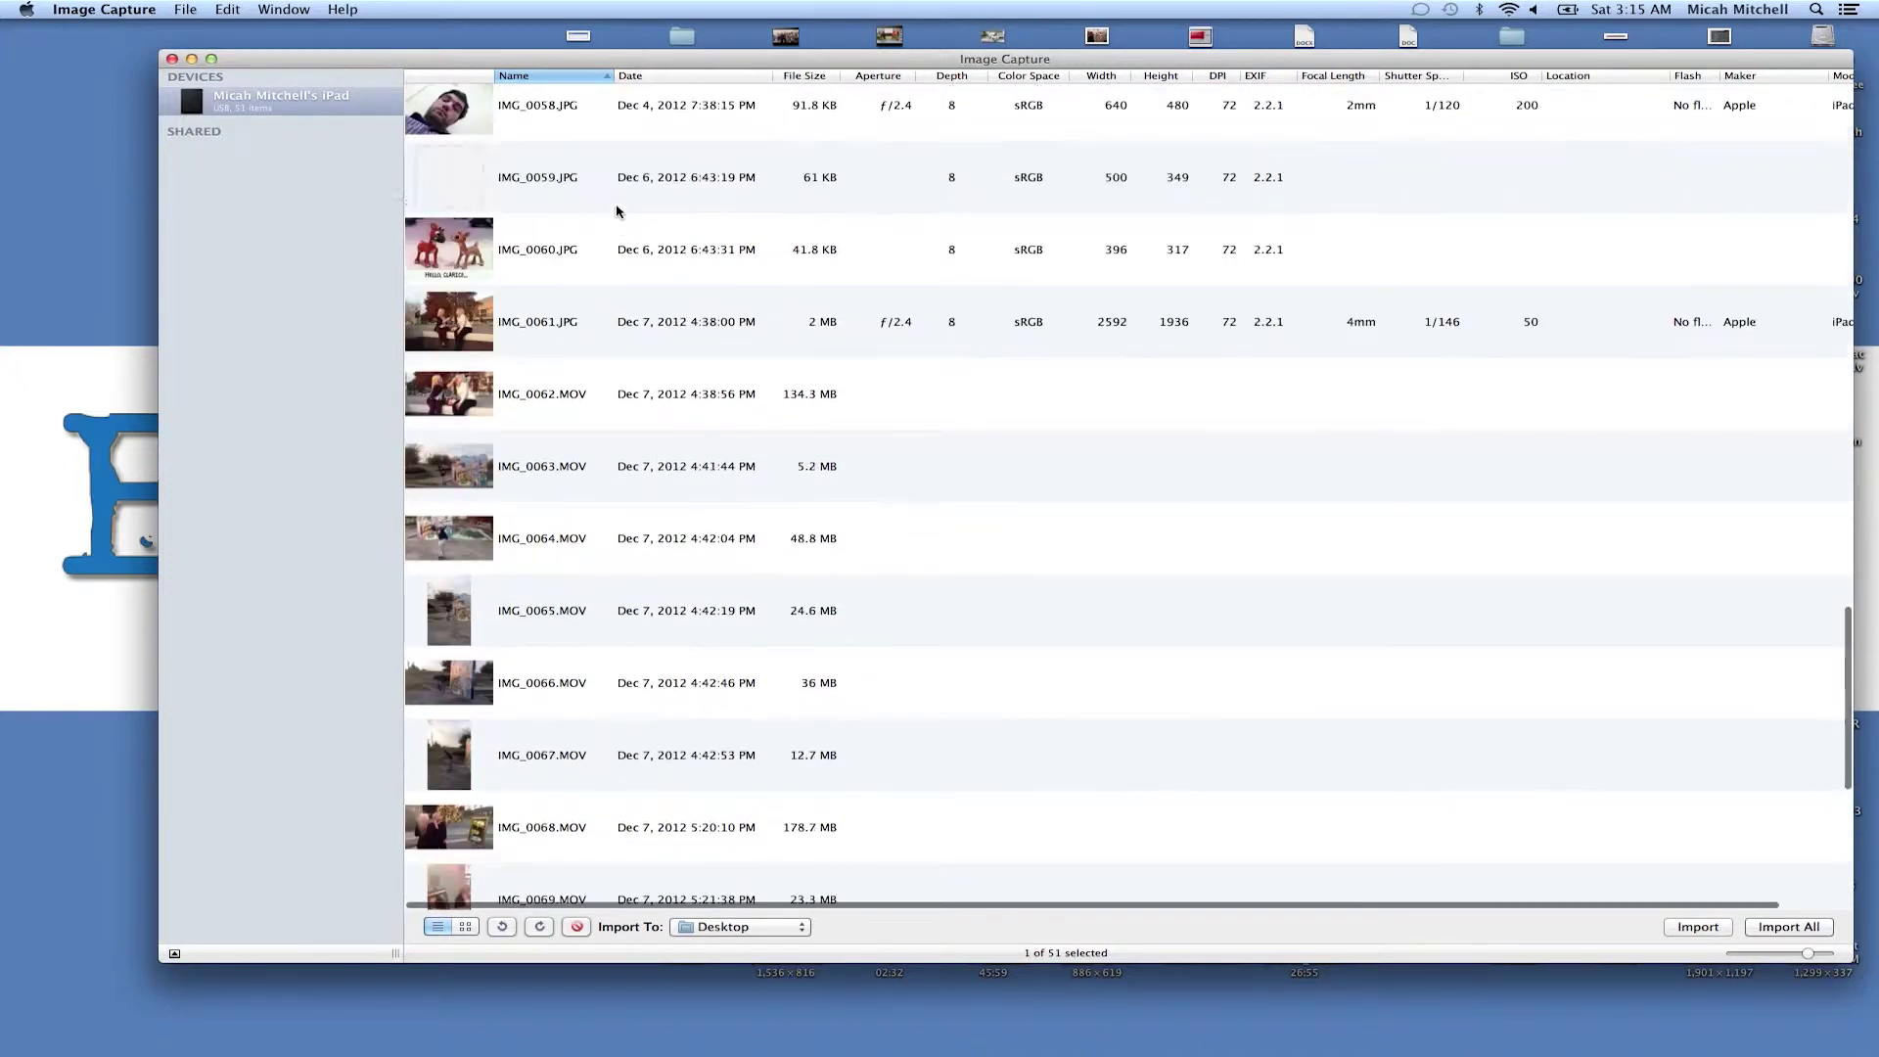
pyautogui.click(537, 336)
pyautogui.scroll(-7, 536, 338)
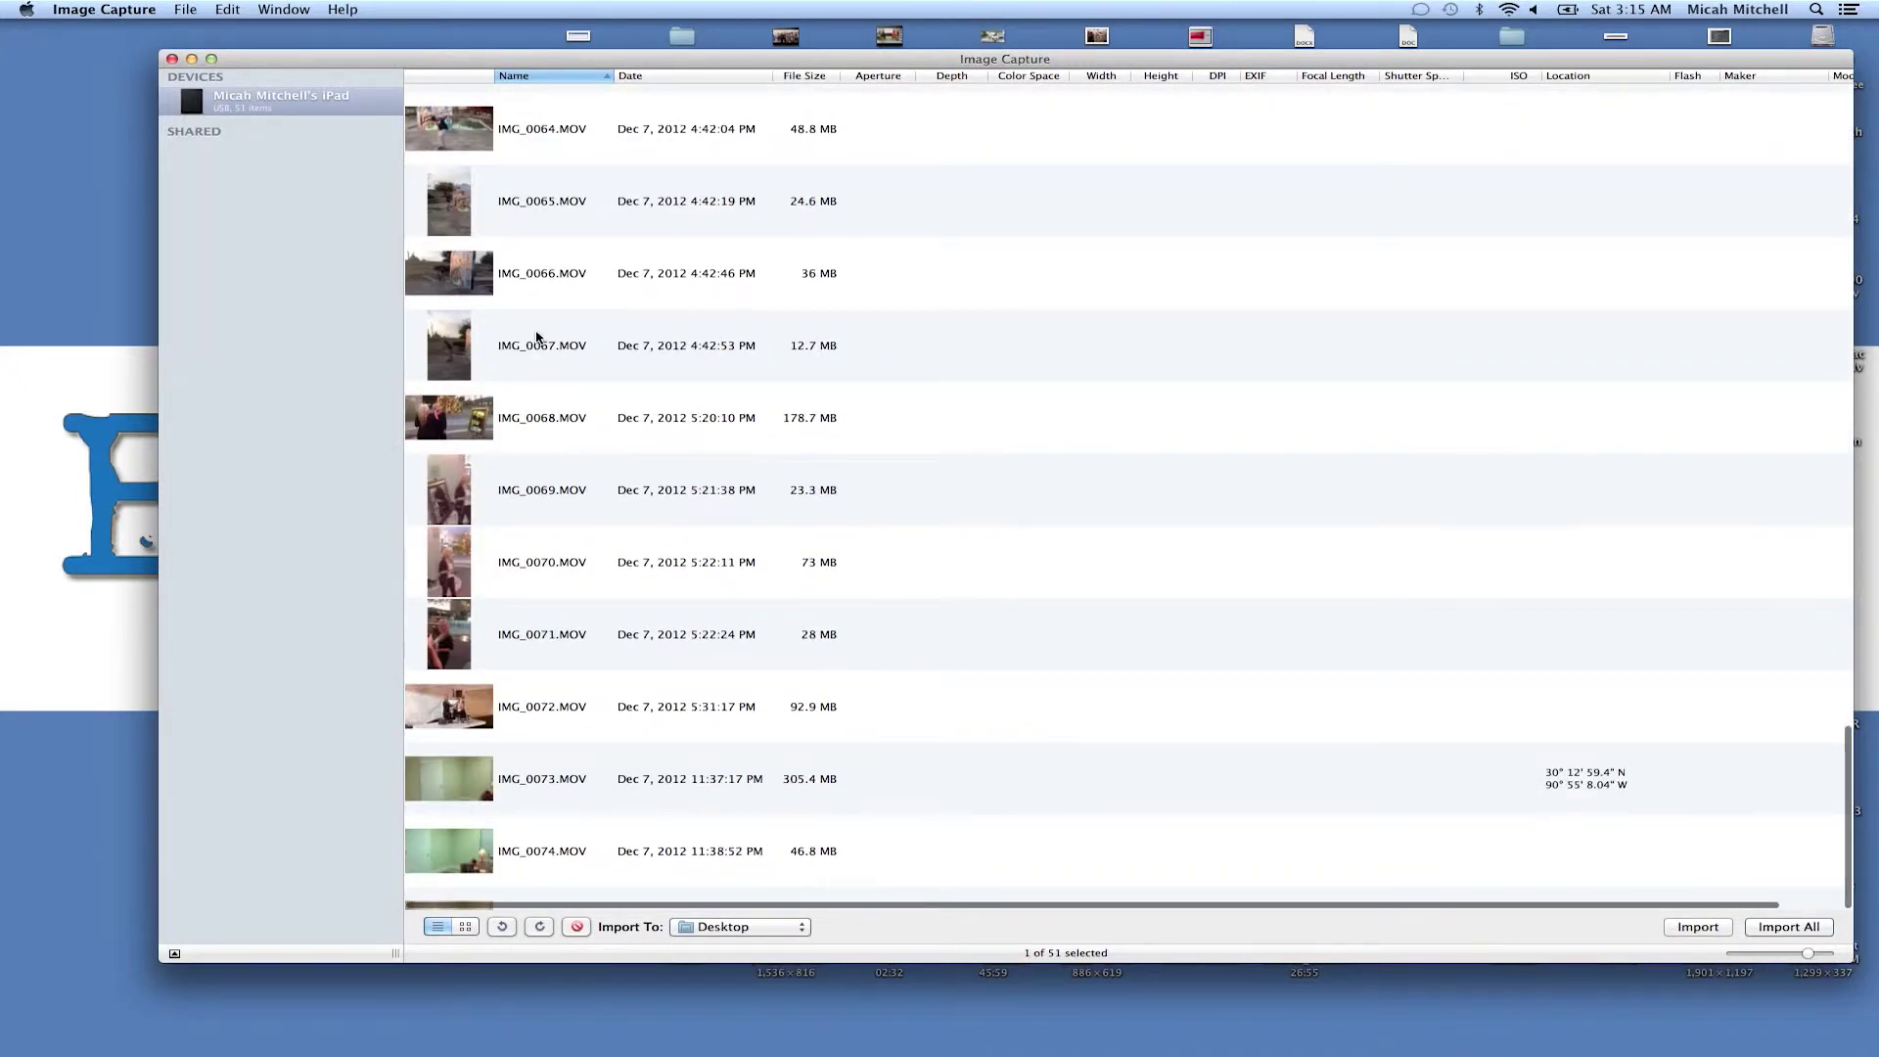
pyautogui.scroll(-2, 536, 338)
pyautogui.click(530, 872)
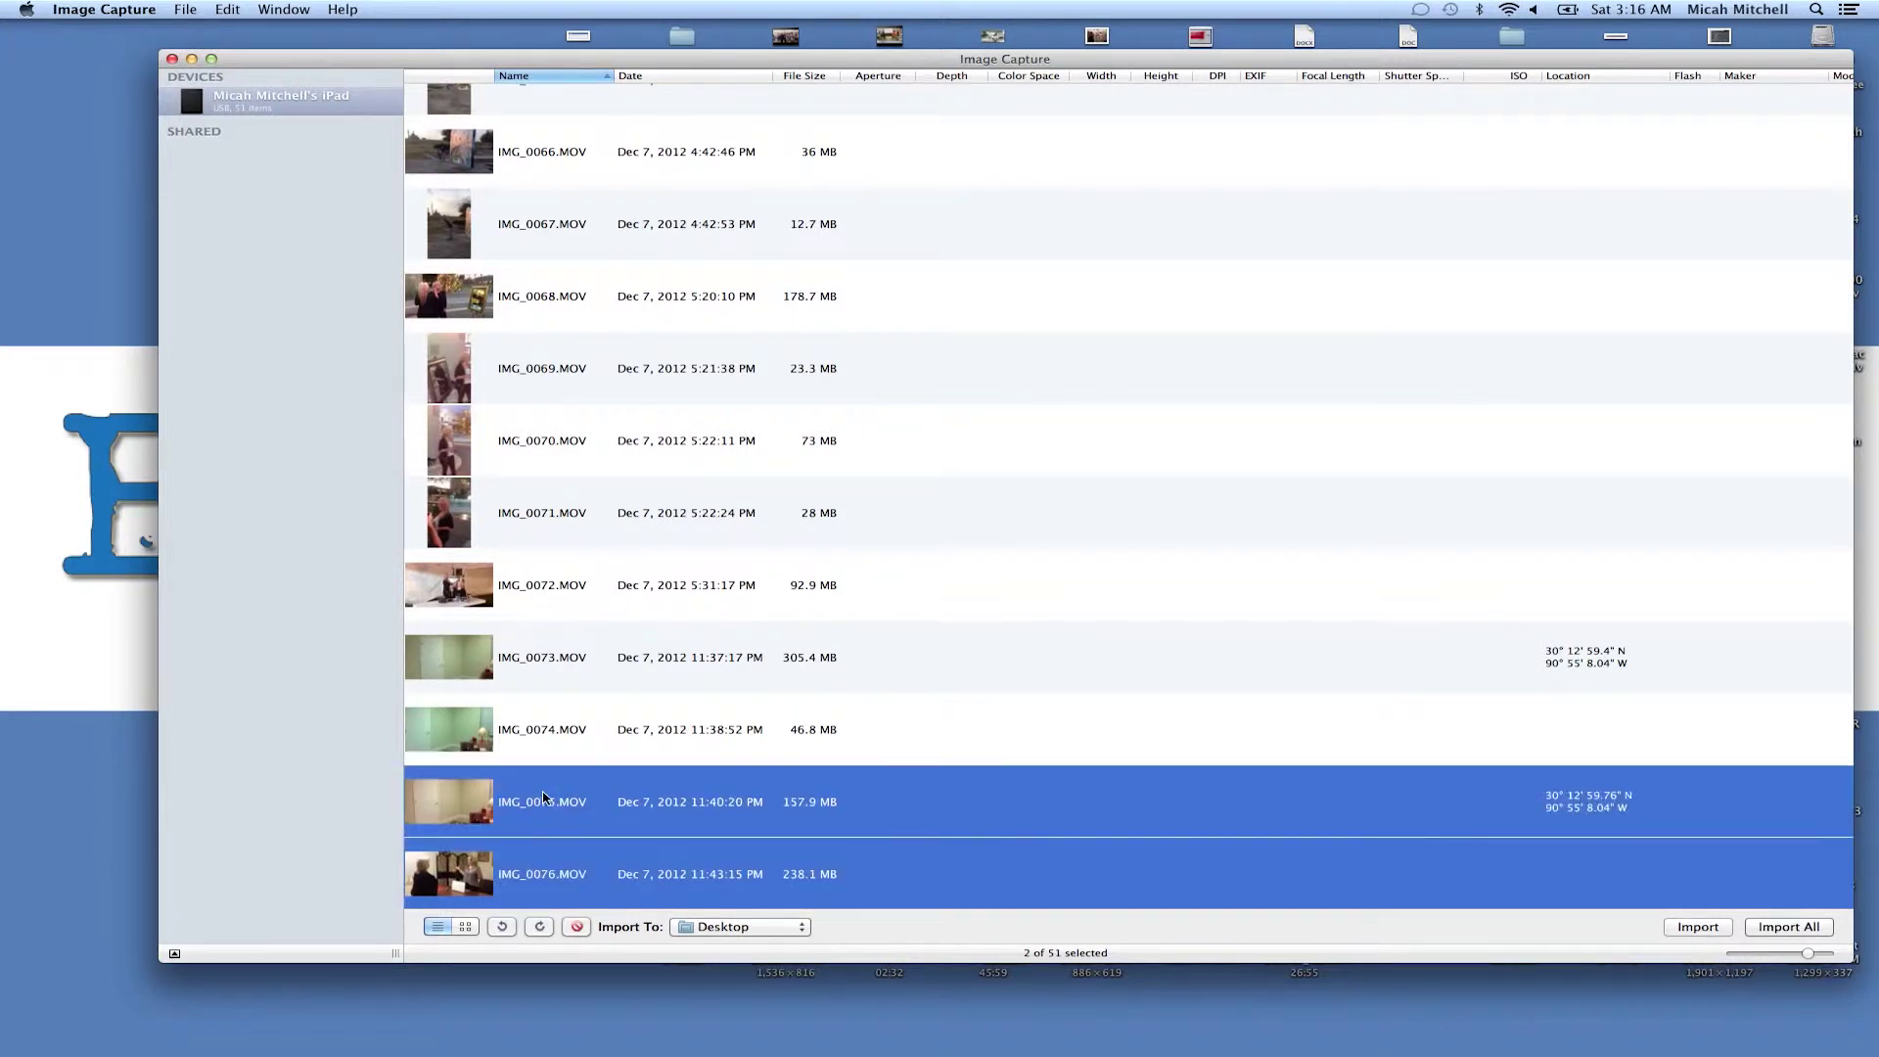
pyautogui.moveTo(534, 865); pyautogui.dragTo(566, 665)
# Select the sixteen-item range IMG_0061 through IMG_0076
pyautogui.scroll(2, 567, 664)
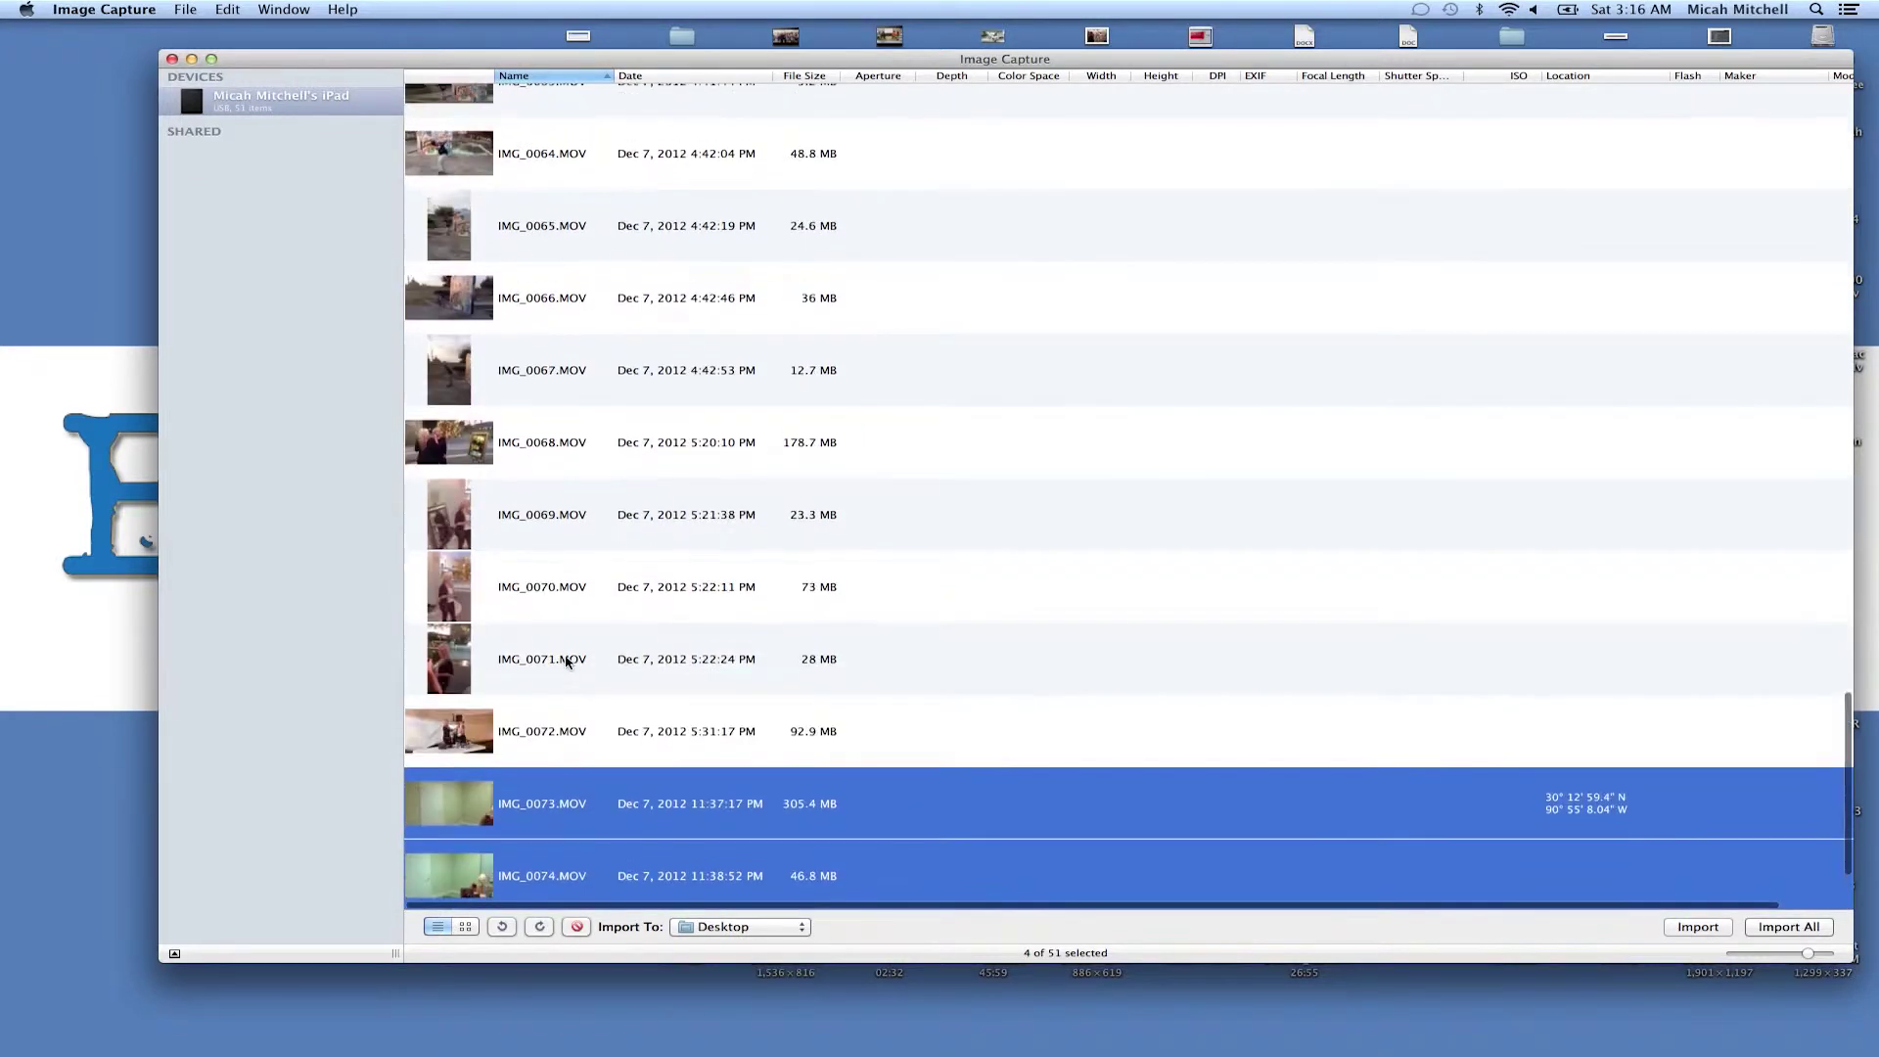
pyautogui.scroll(3, 563, 293)
pyautogui.scroll(1, 562, 294)
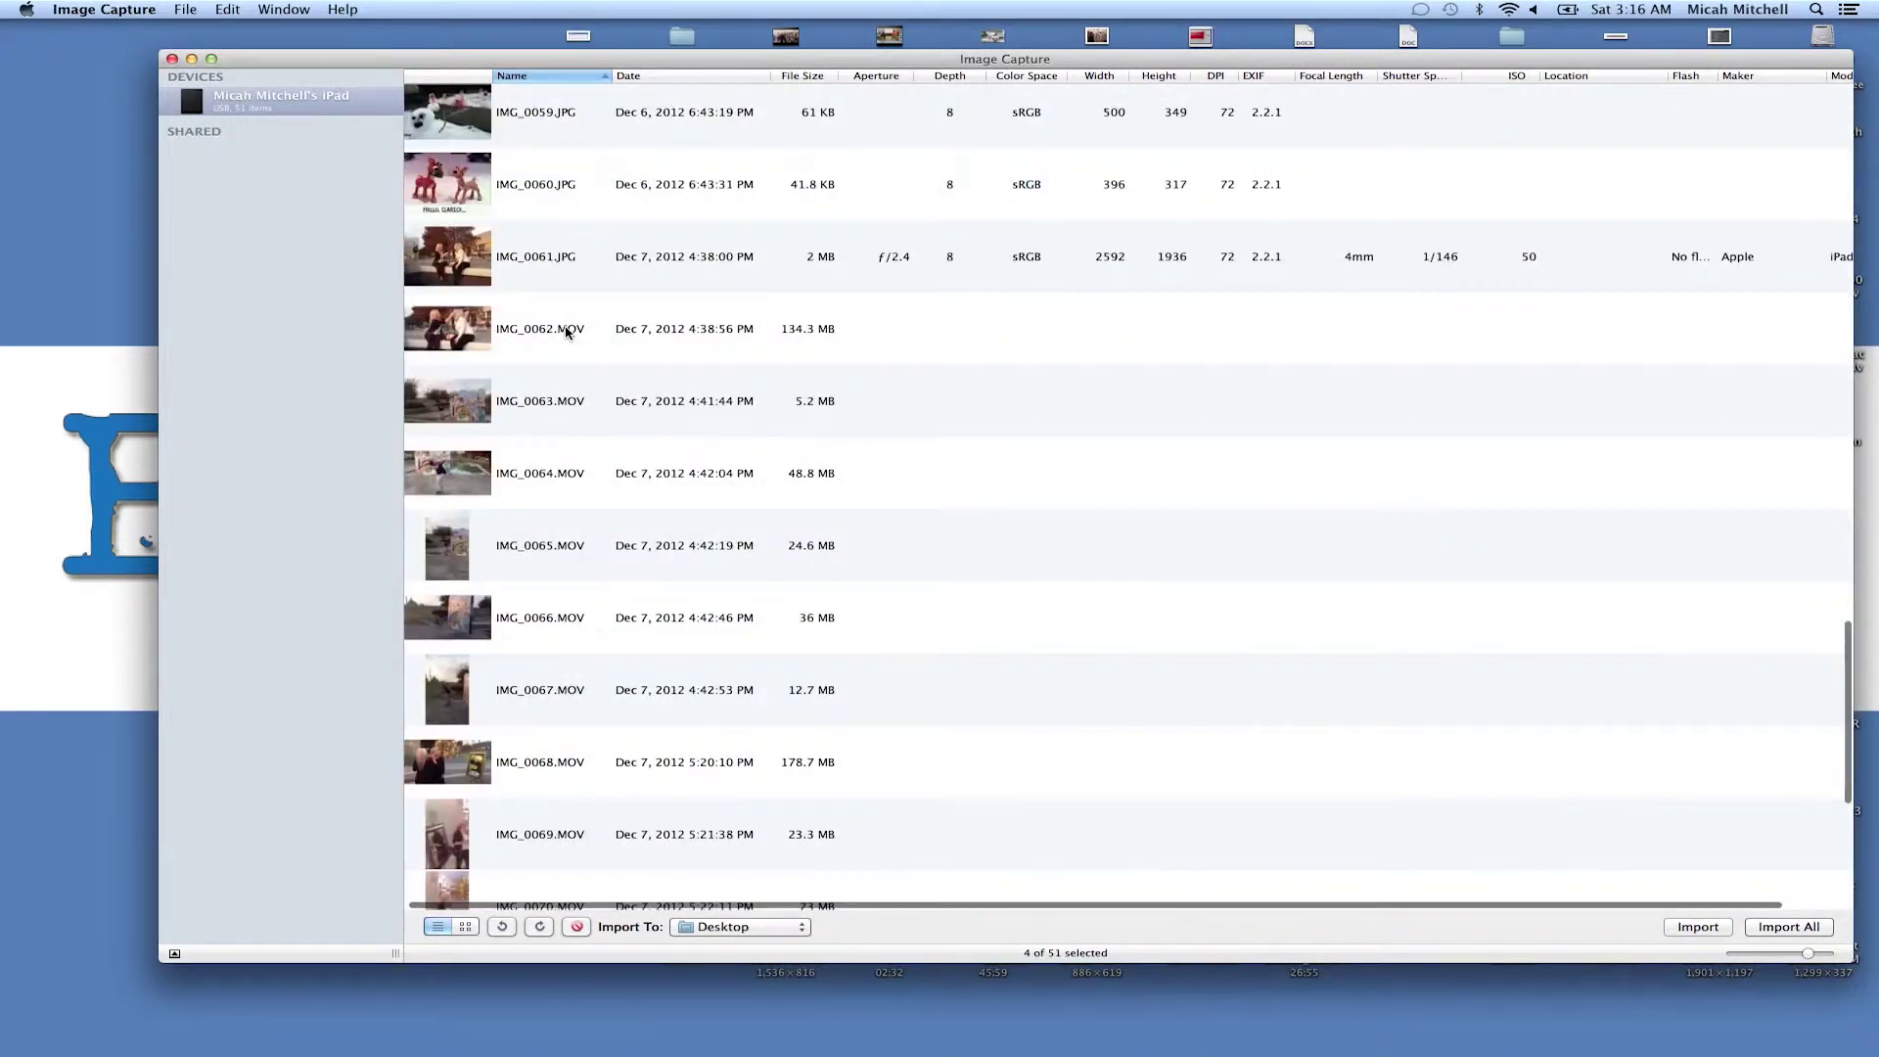
pyautogui.moveTo(548, 272); pyautogui.dragTo(527, 814)
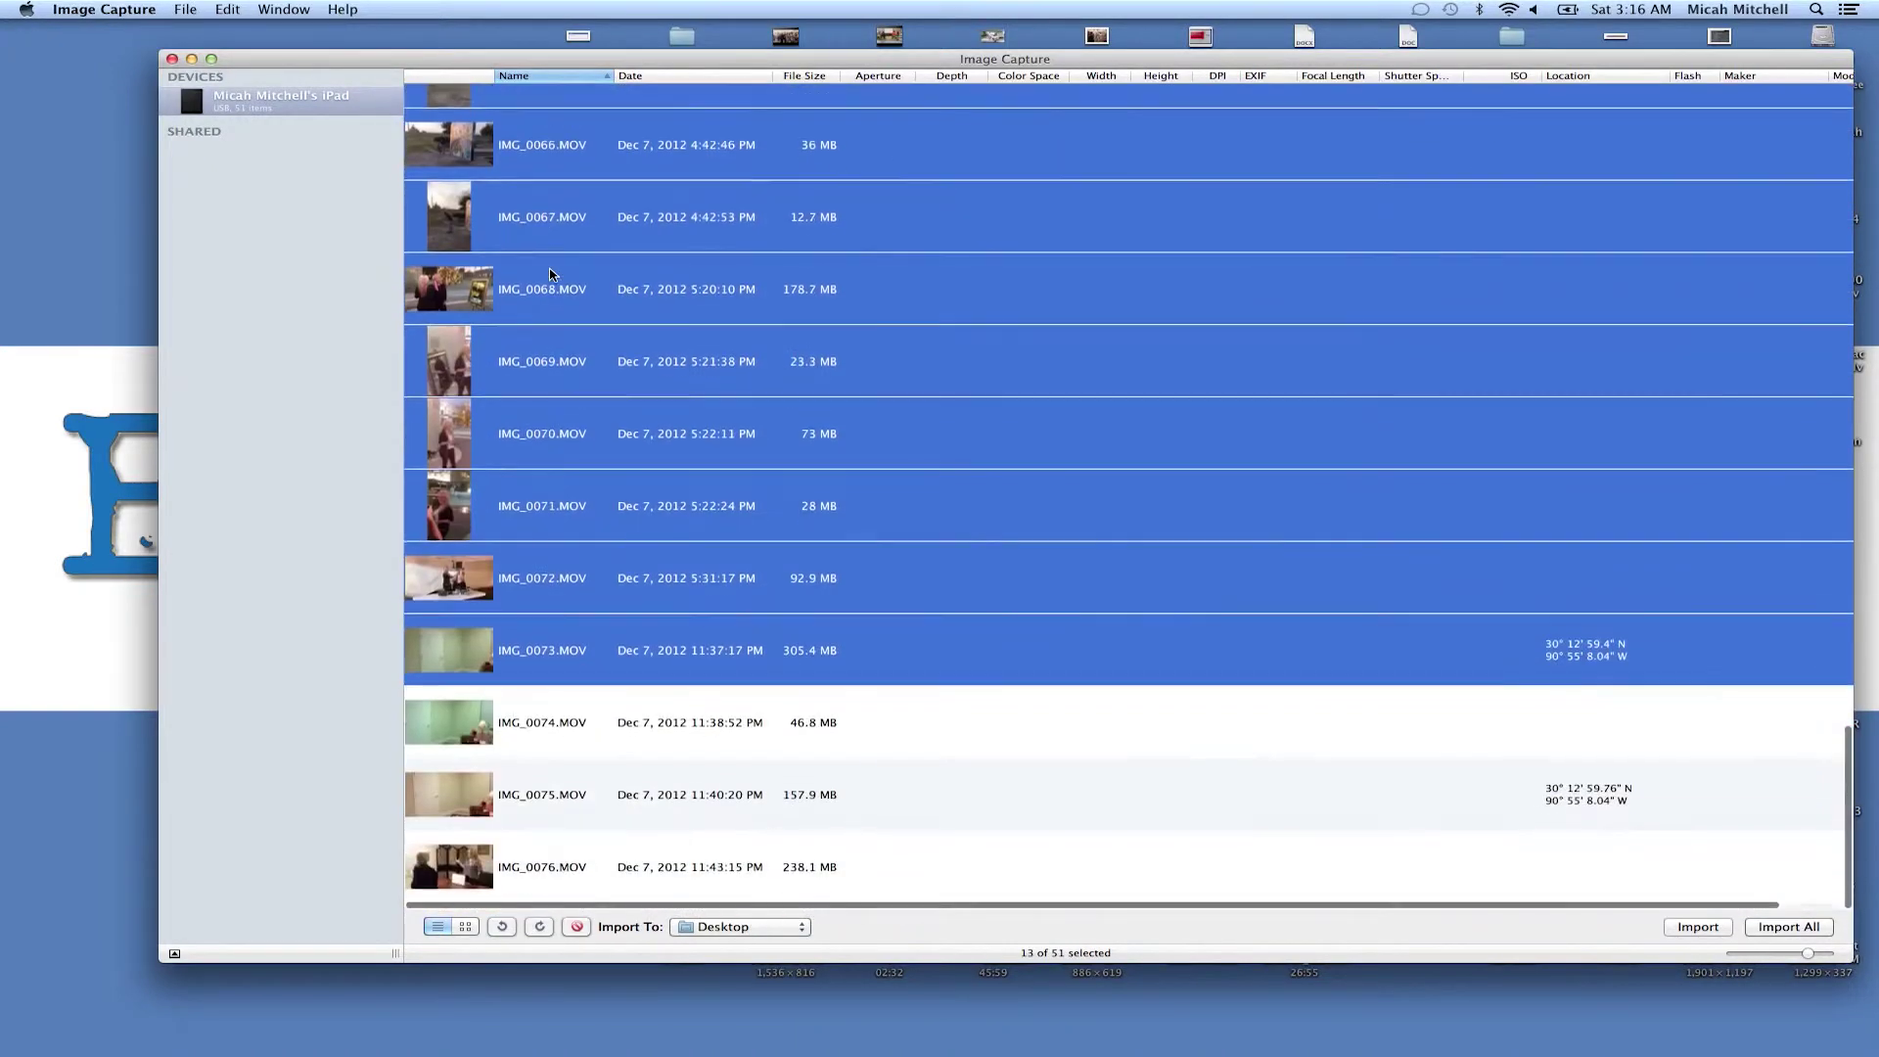
pyautogui.moveTo(534, 876); pyautogui.dragTo(533, 661)
pyautogui.scroll(2, 553, 509)
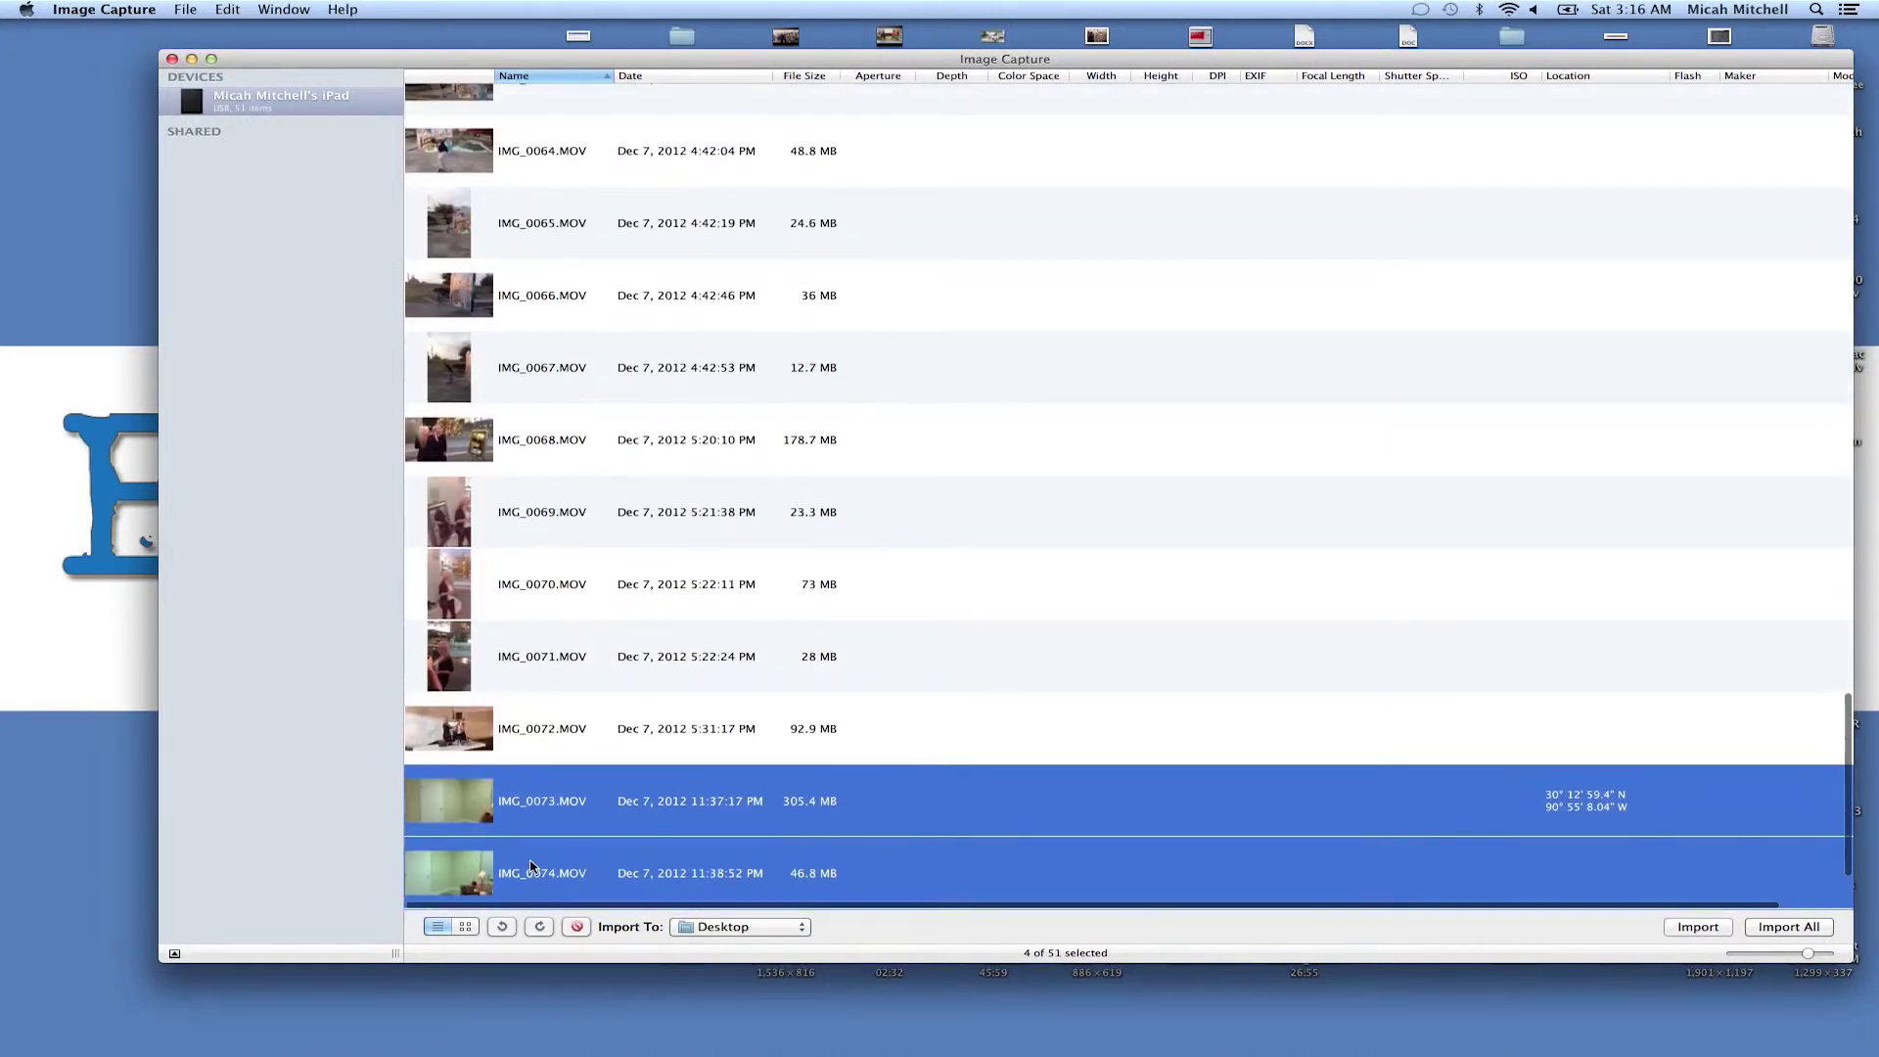
pyautogui.scroll(4, 575, 409)
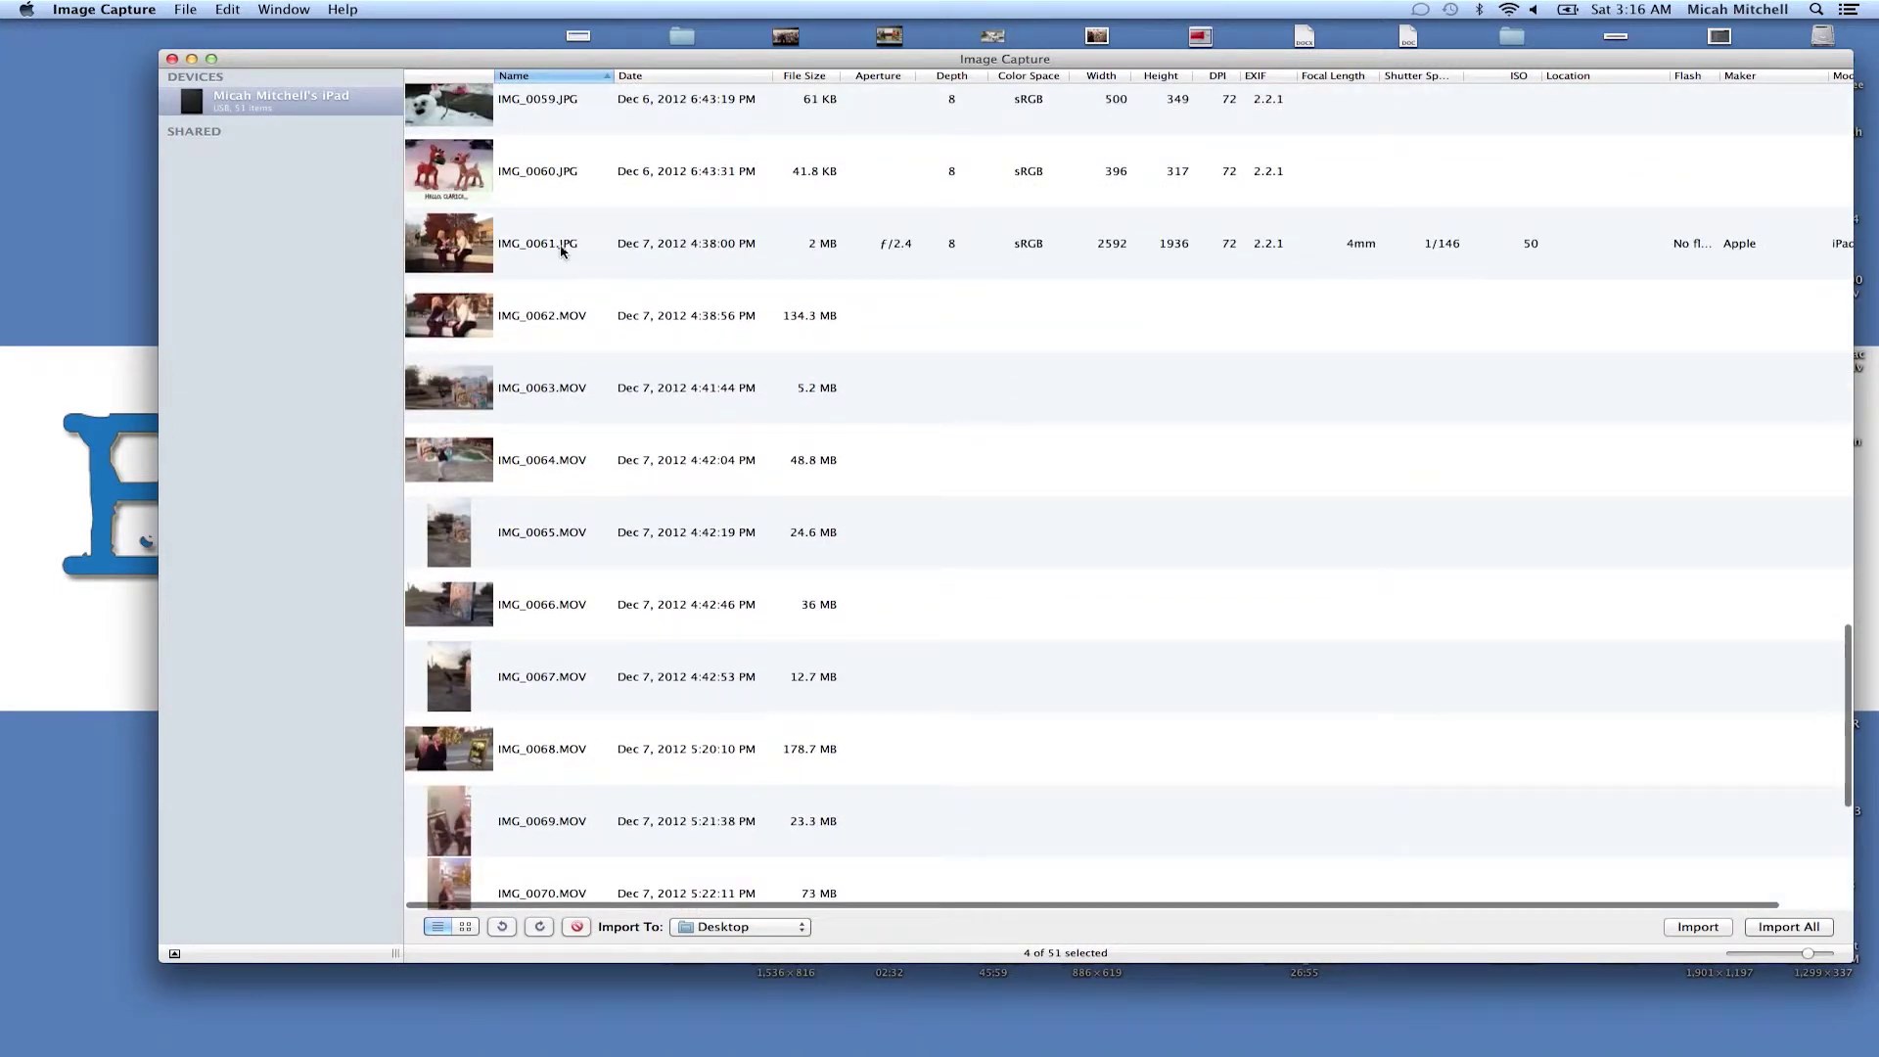
pyautogui.click(563, 252)
pyautogui.scroll(-5, 563, 251)
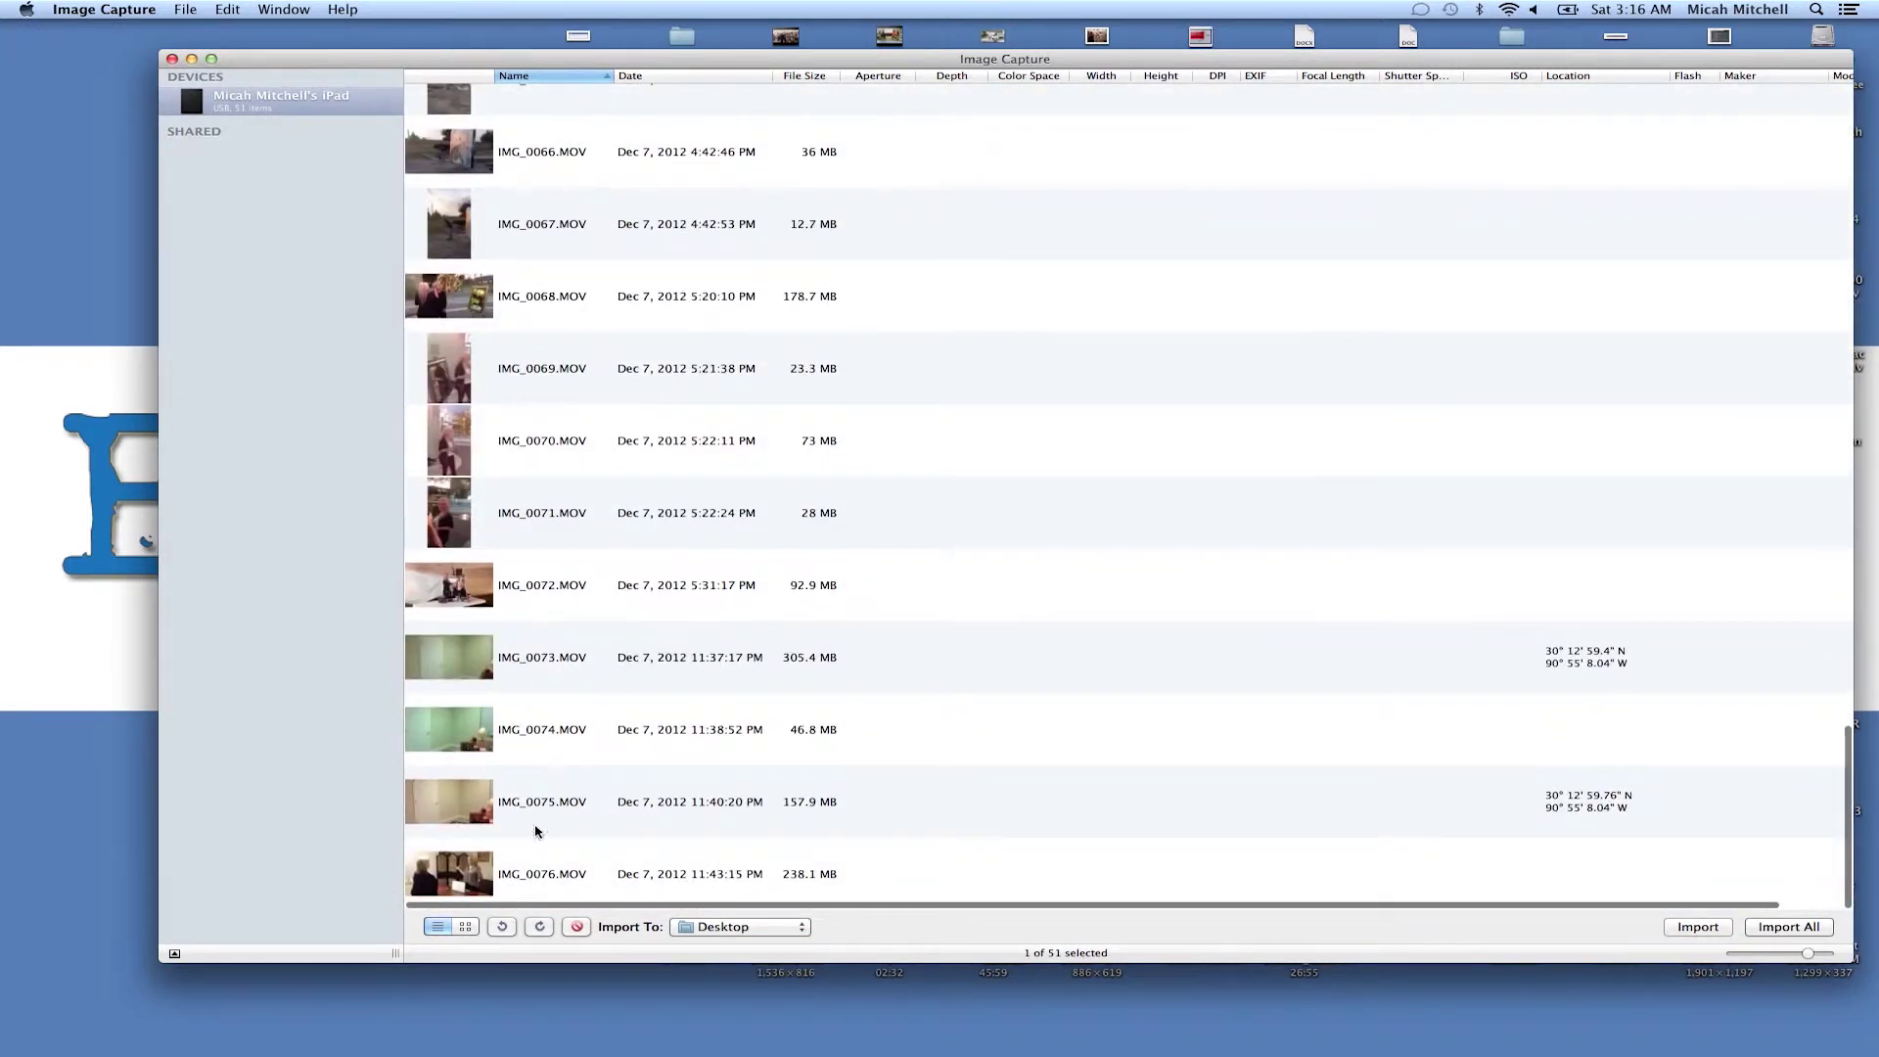
pyautogui.keyDown('shift'); pyautogui.click(524, 871); pyautogui.keyUp('shift')
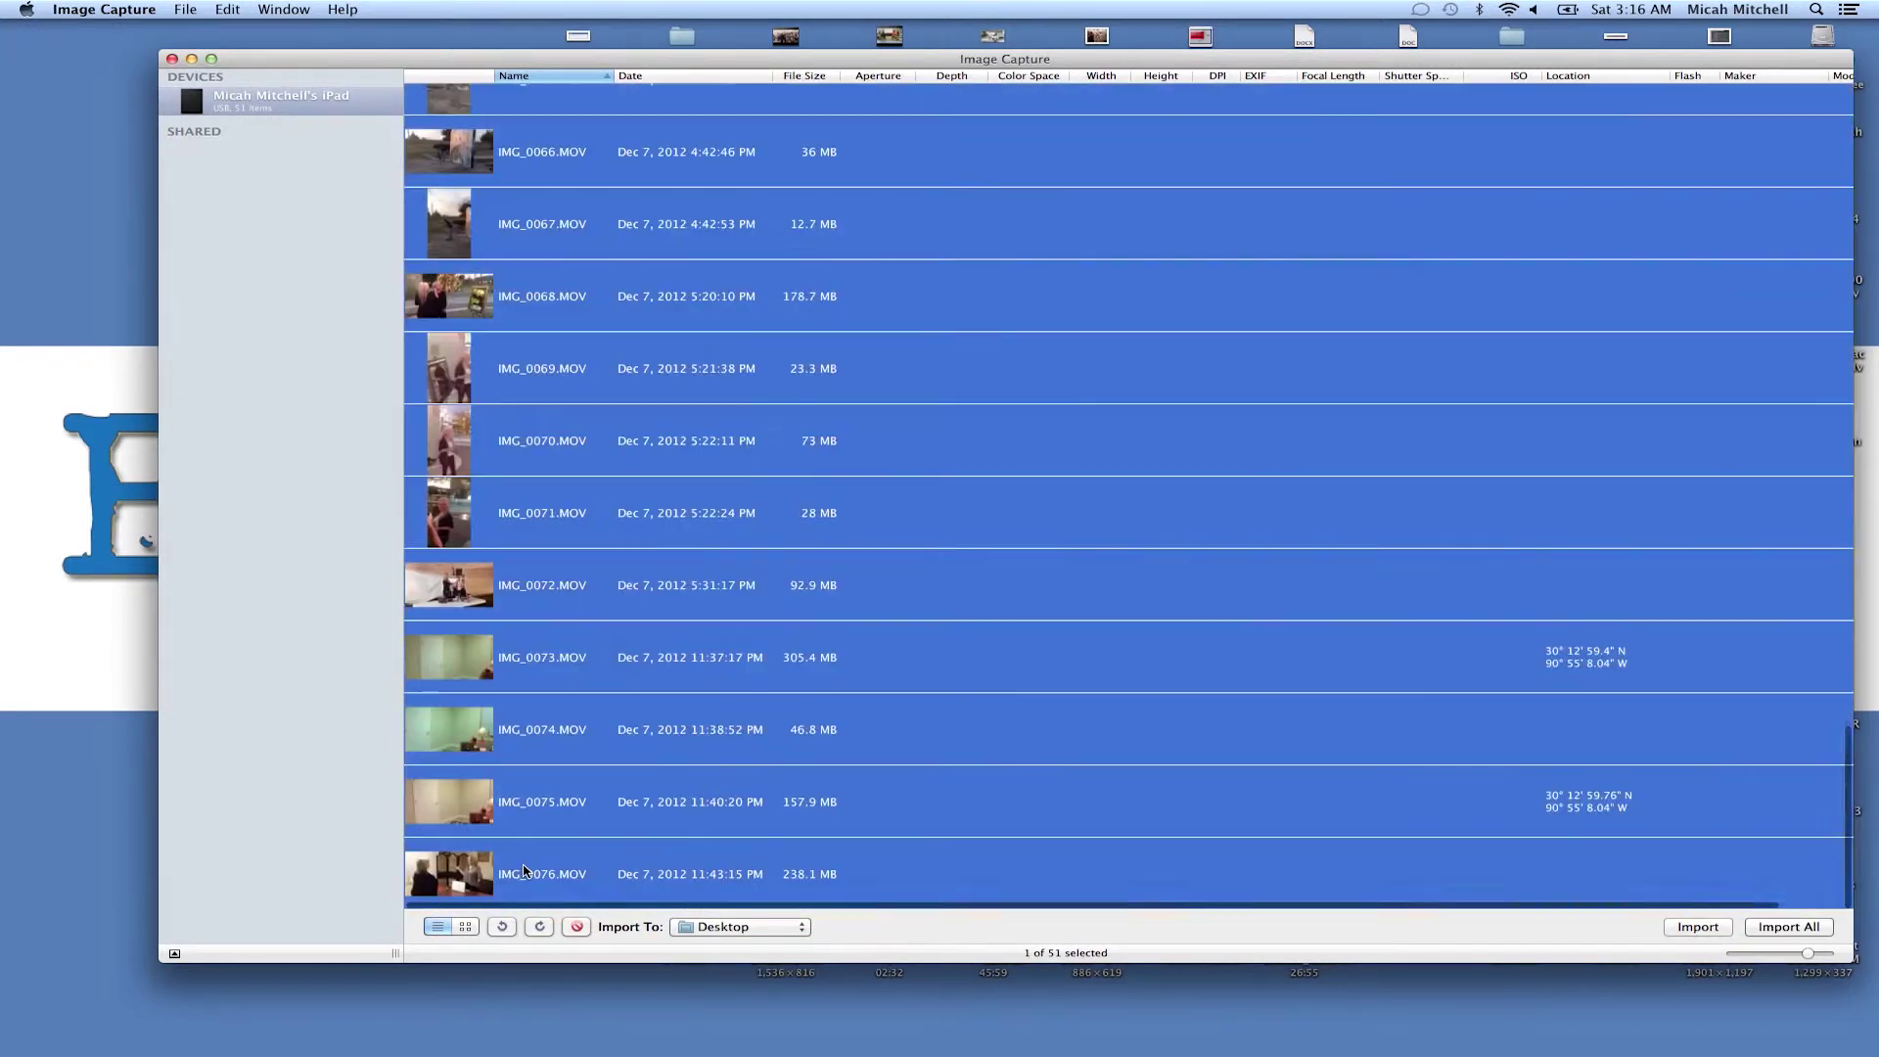
# Set Import To to Other… and start a new folder on the Desktop
pyautogui.click(762, 936)
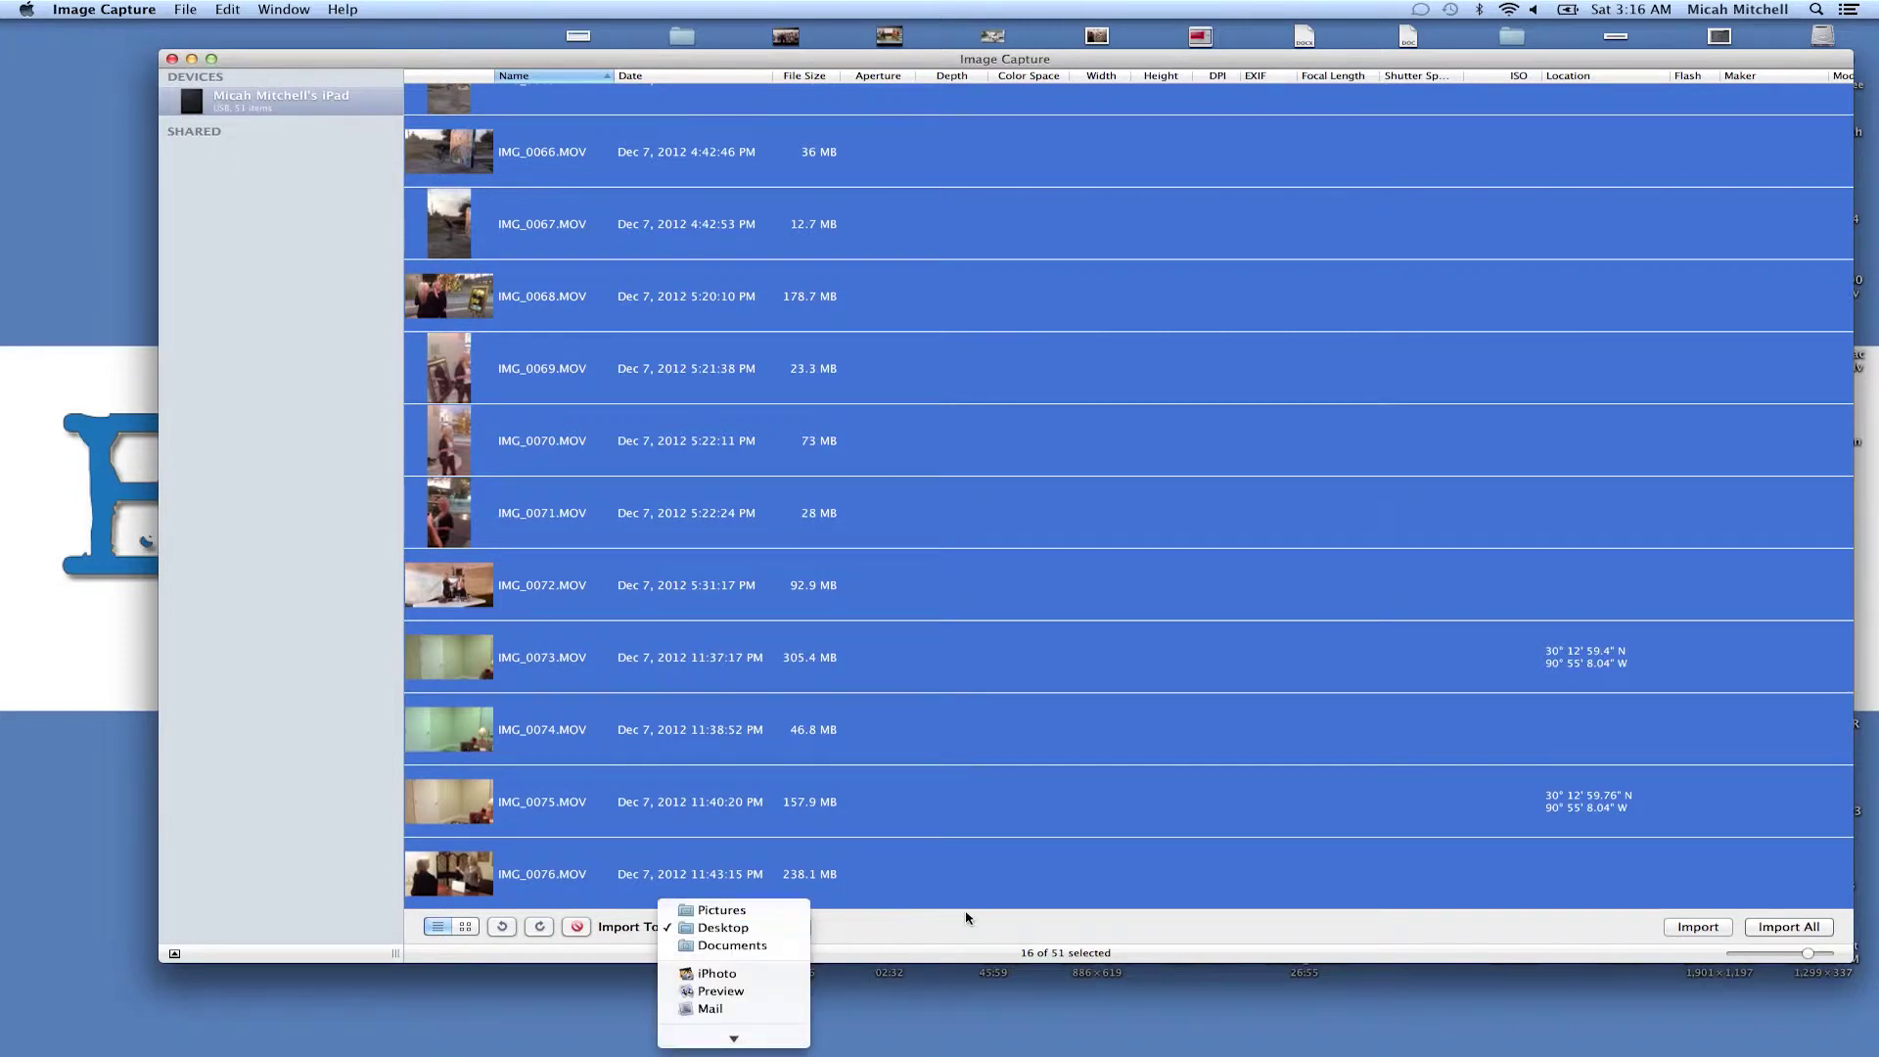
pyautogui.click(921, 938)
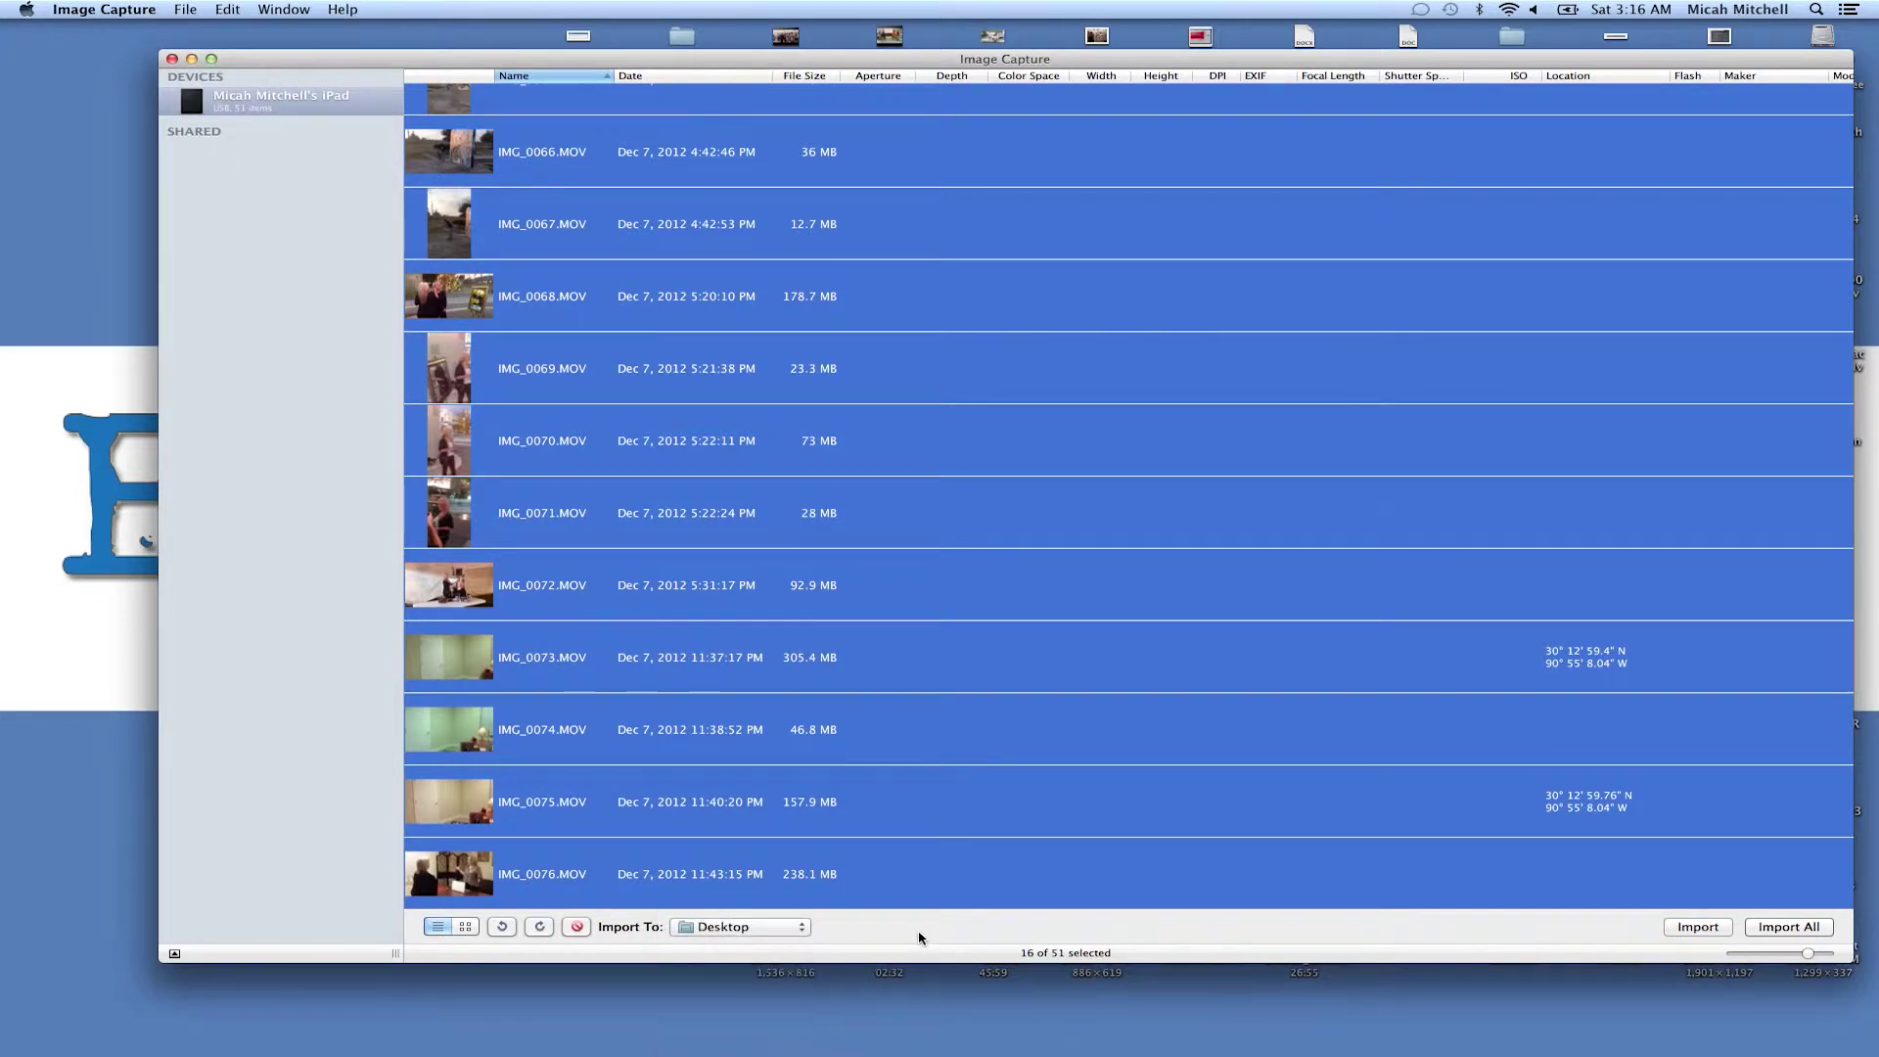
pyautogui.rightClick(658, 999)
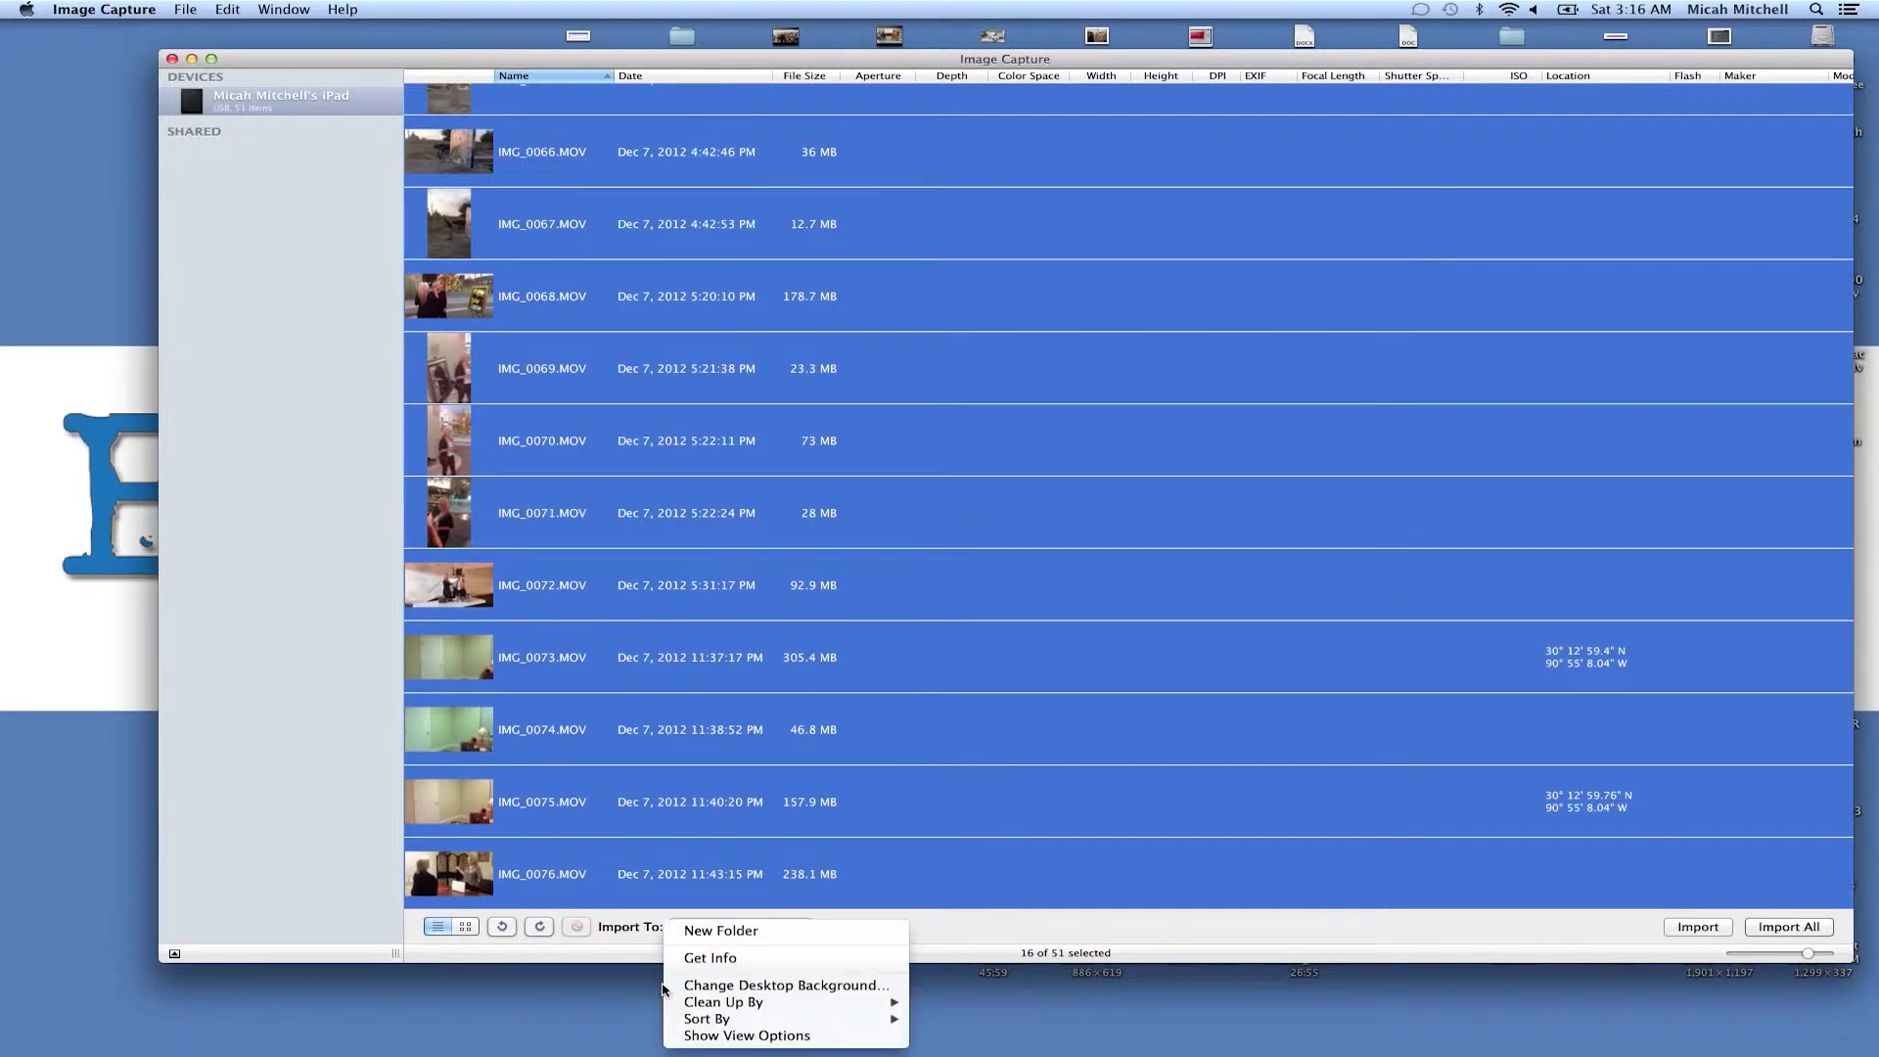
pyautogui.click(764, 929)
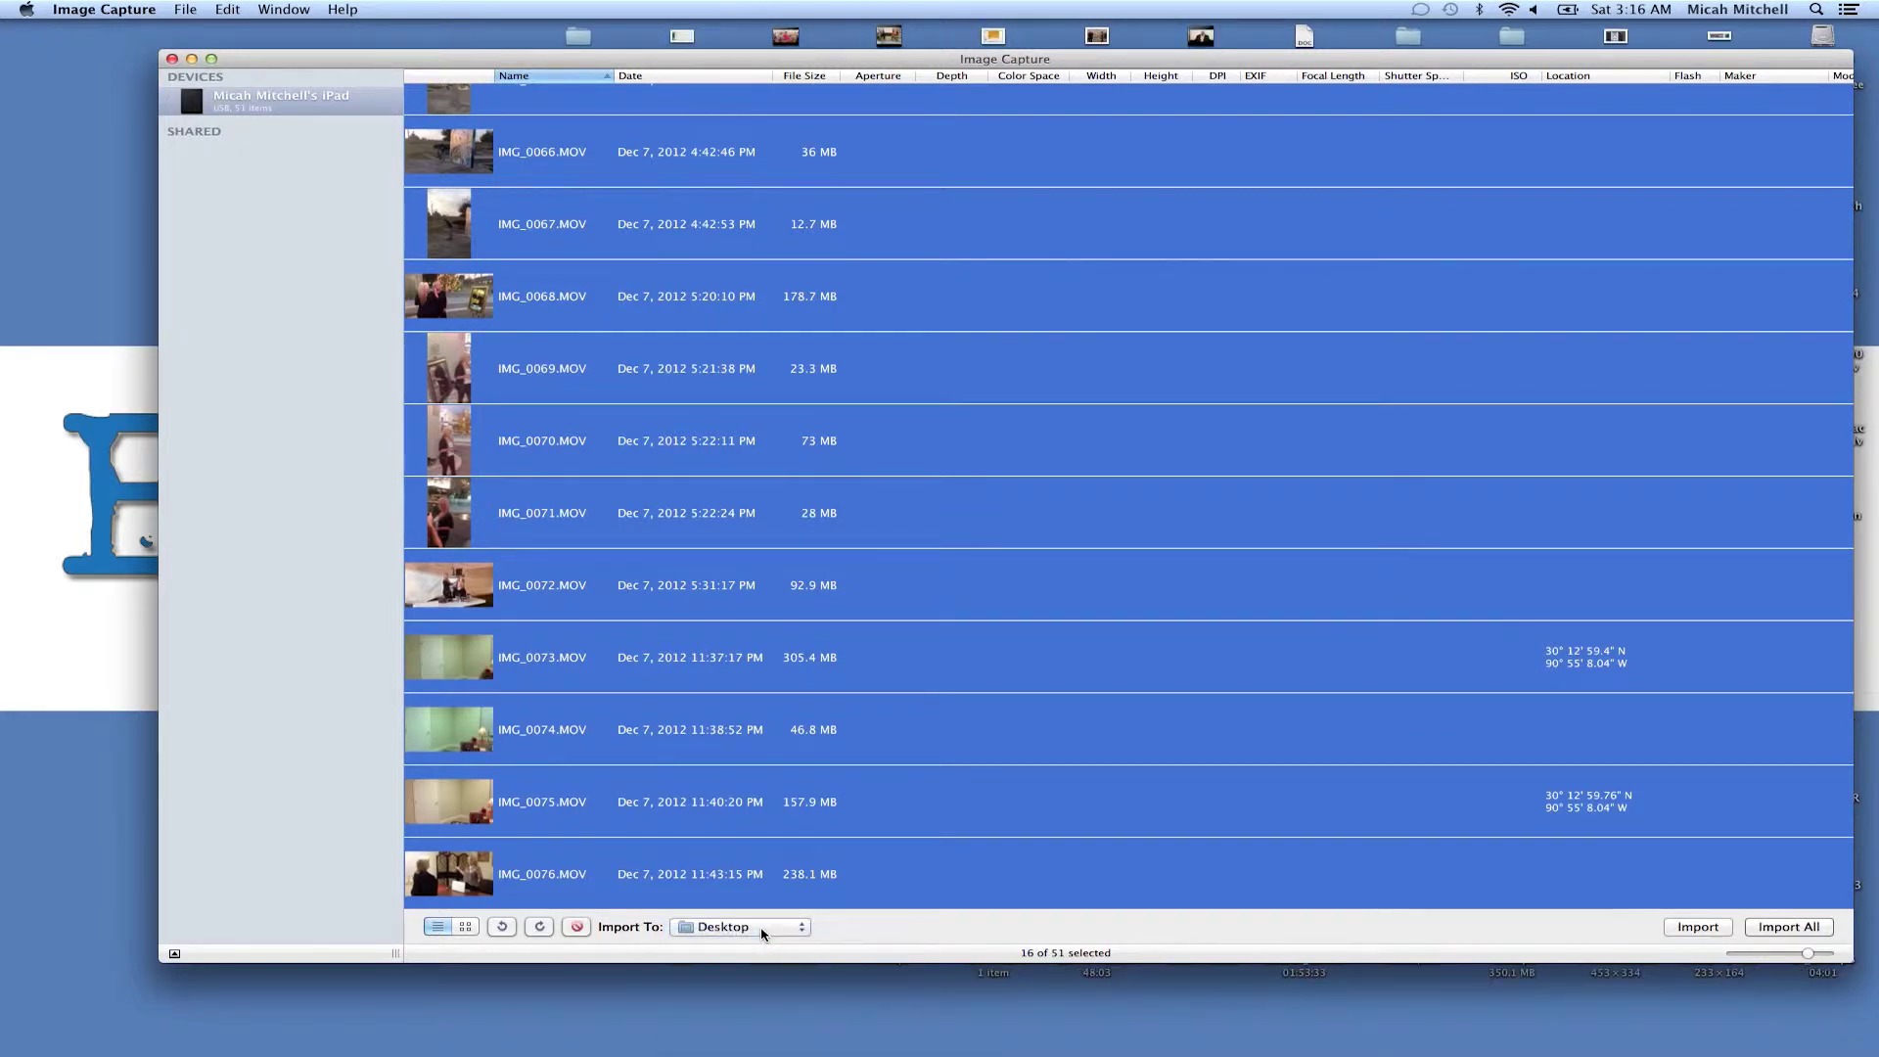
pyautogui.click(762, 930)
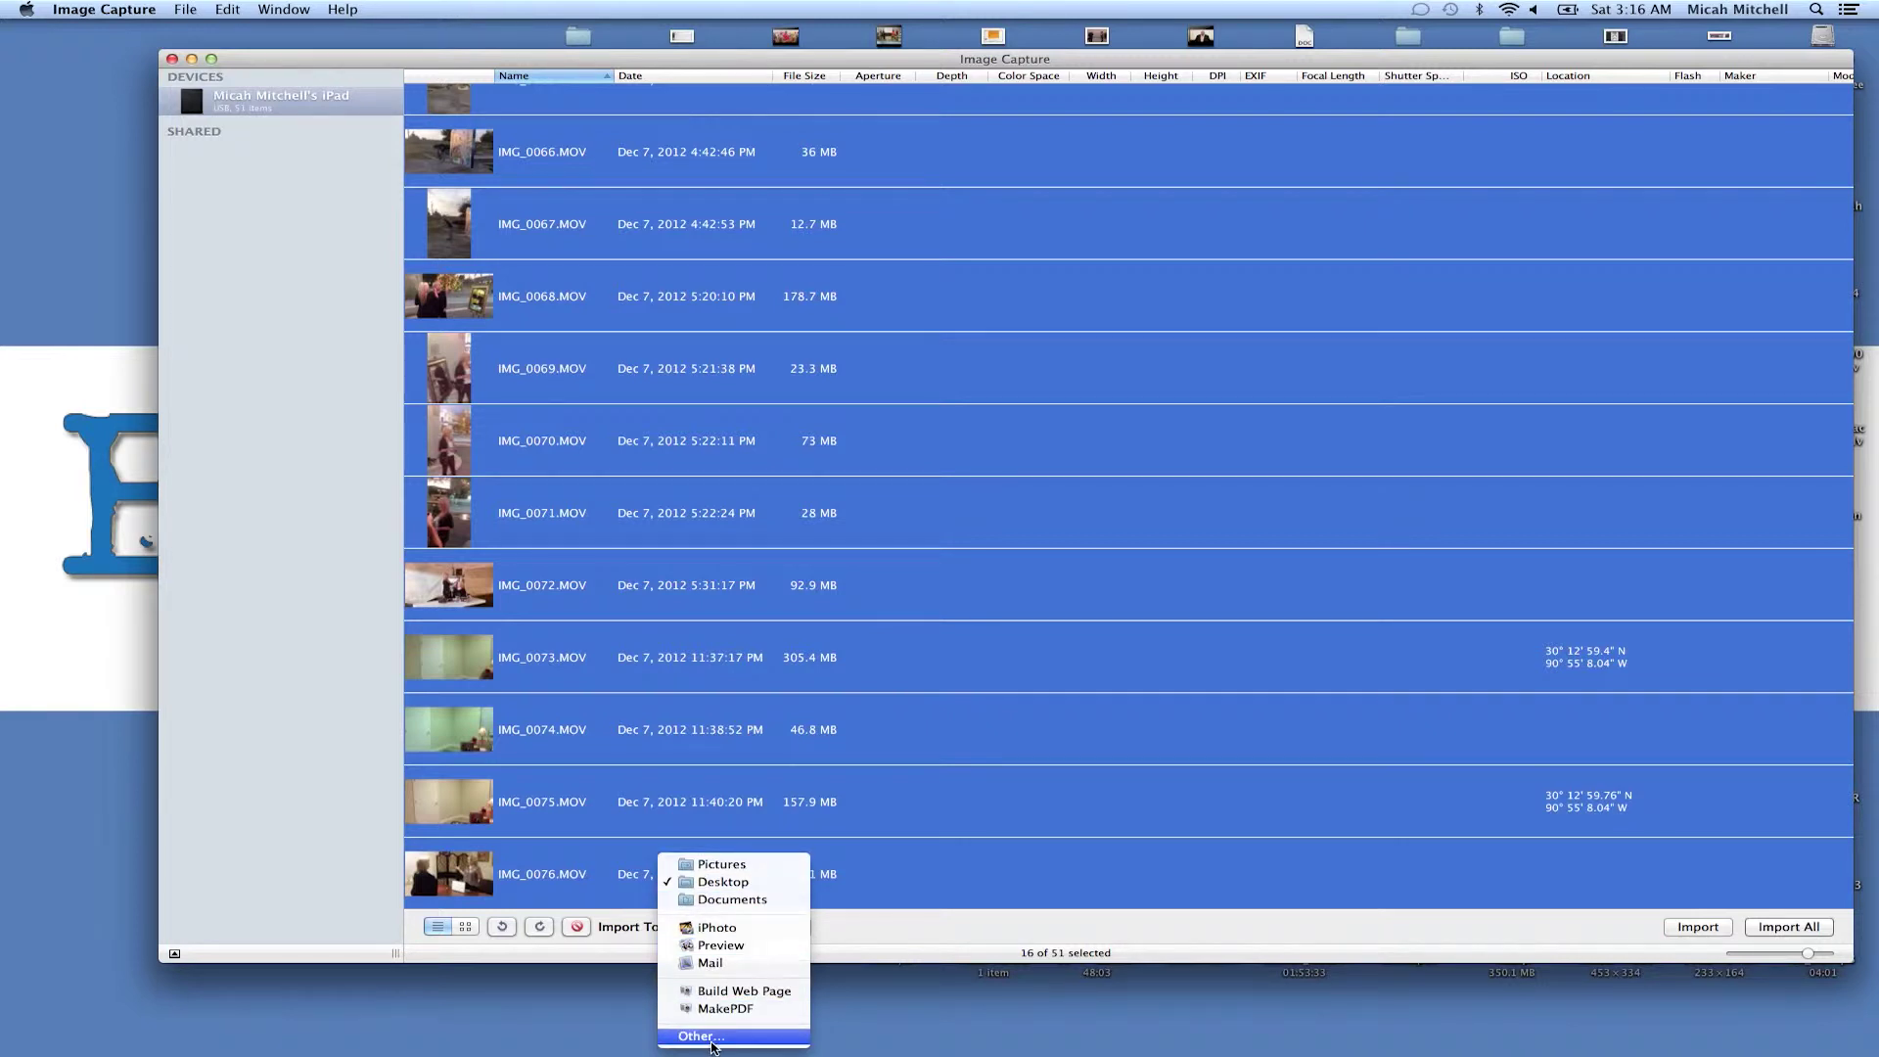
pyautogui.click(744, 1036)
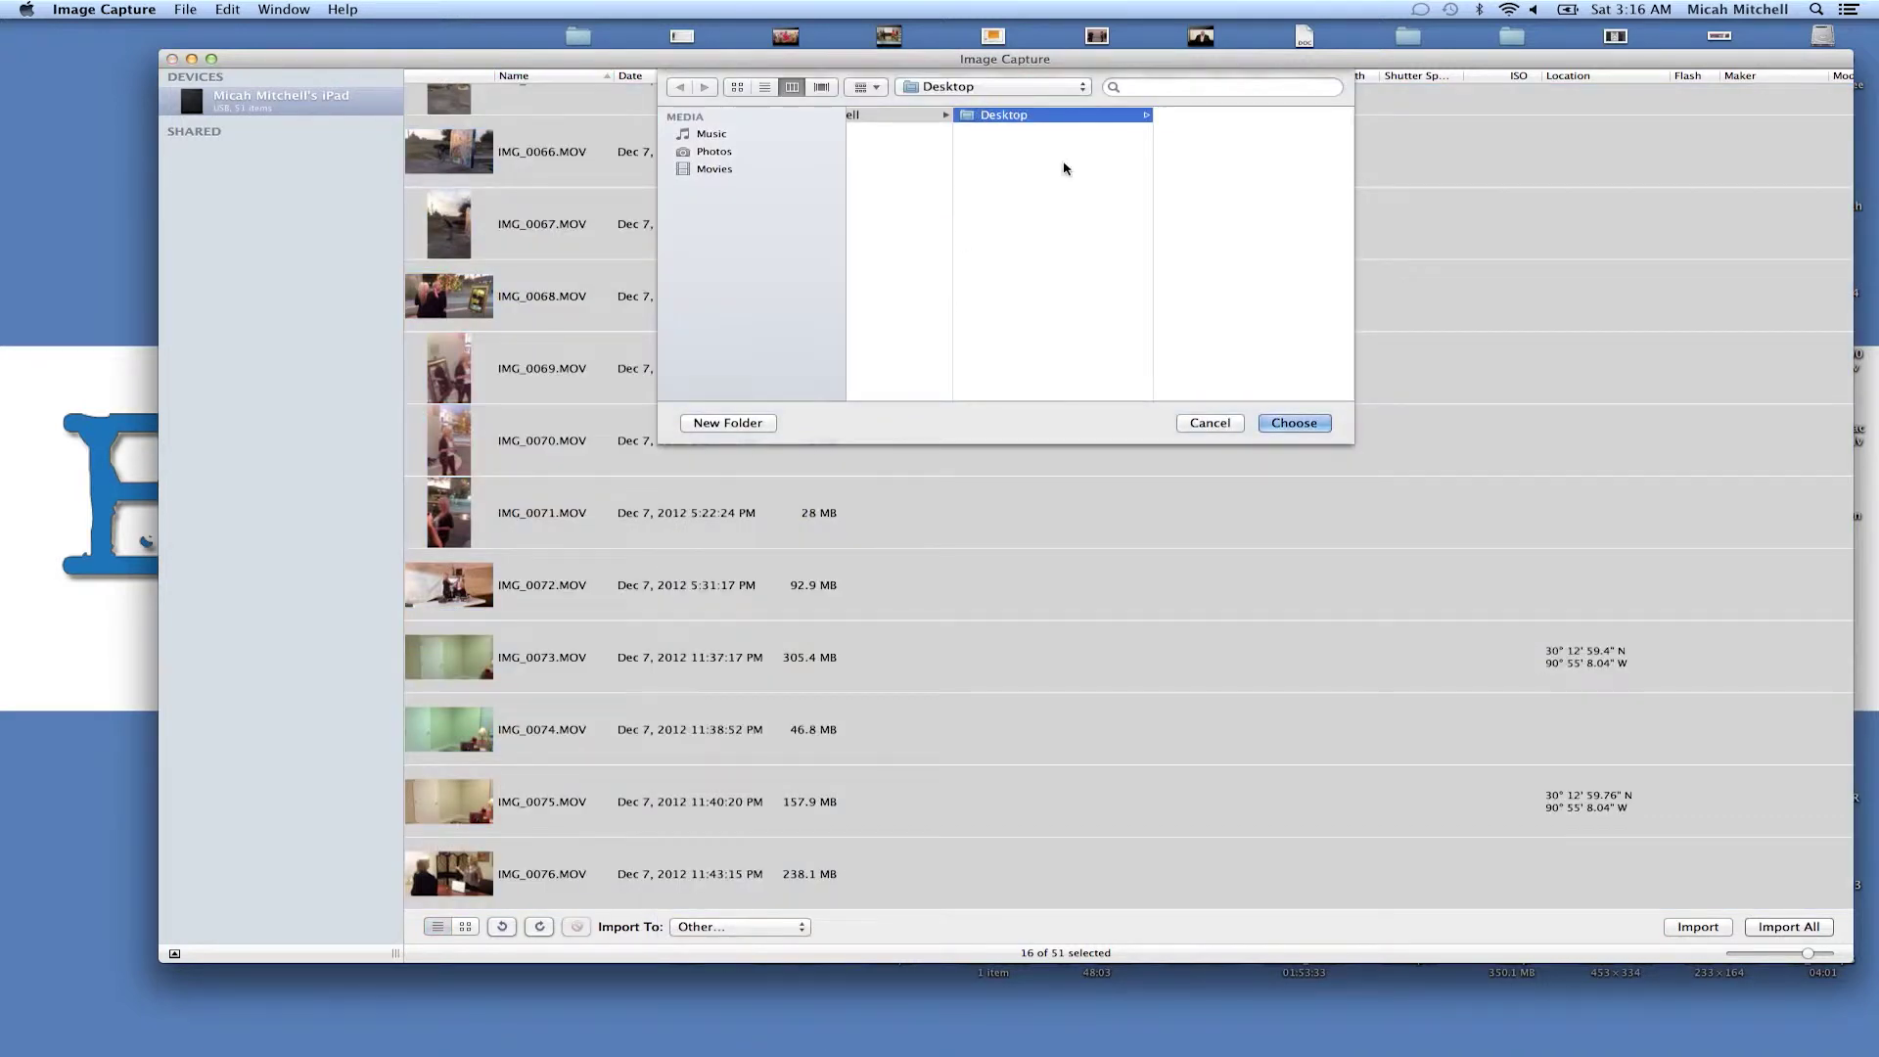
pyautogui.click(727, 423)
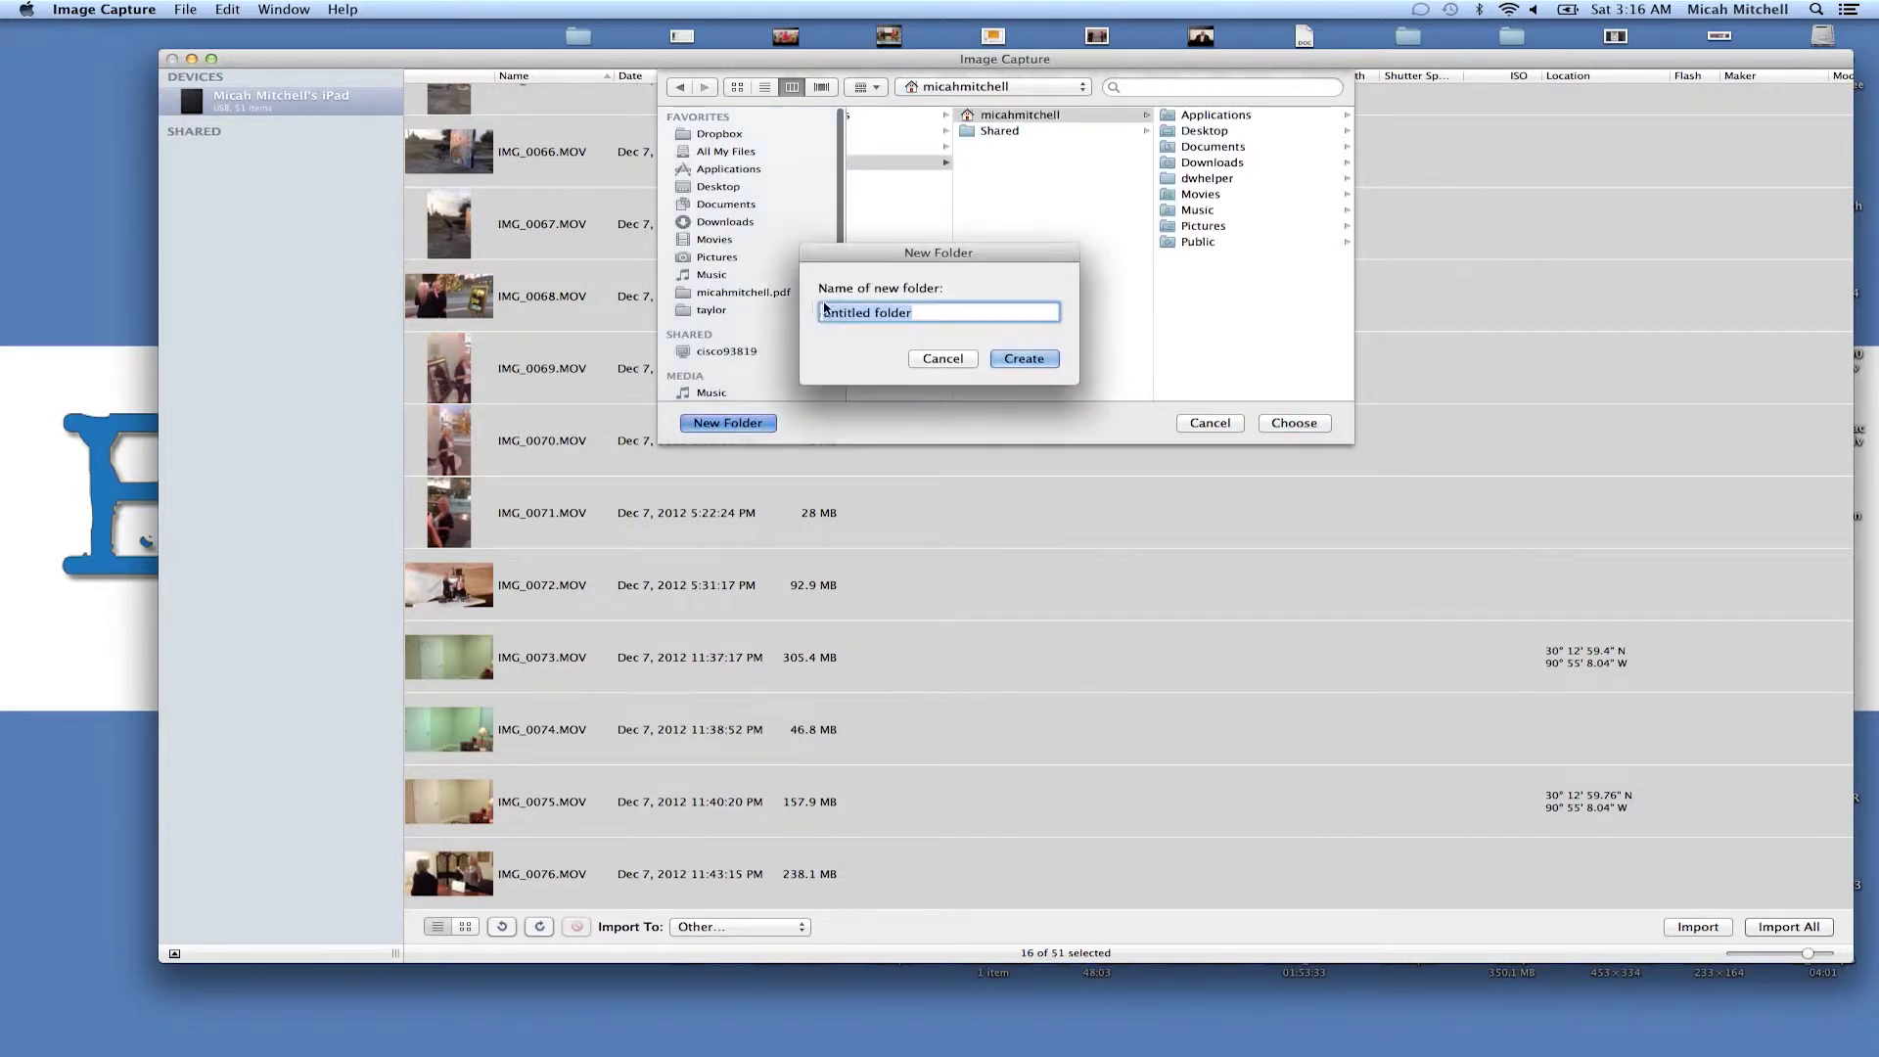
pyautogui.click(942, 362)
pyautogui.click(733, 187)
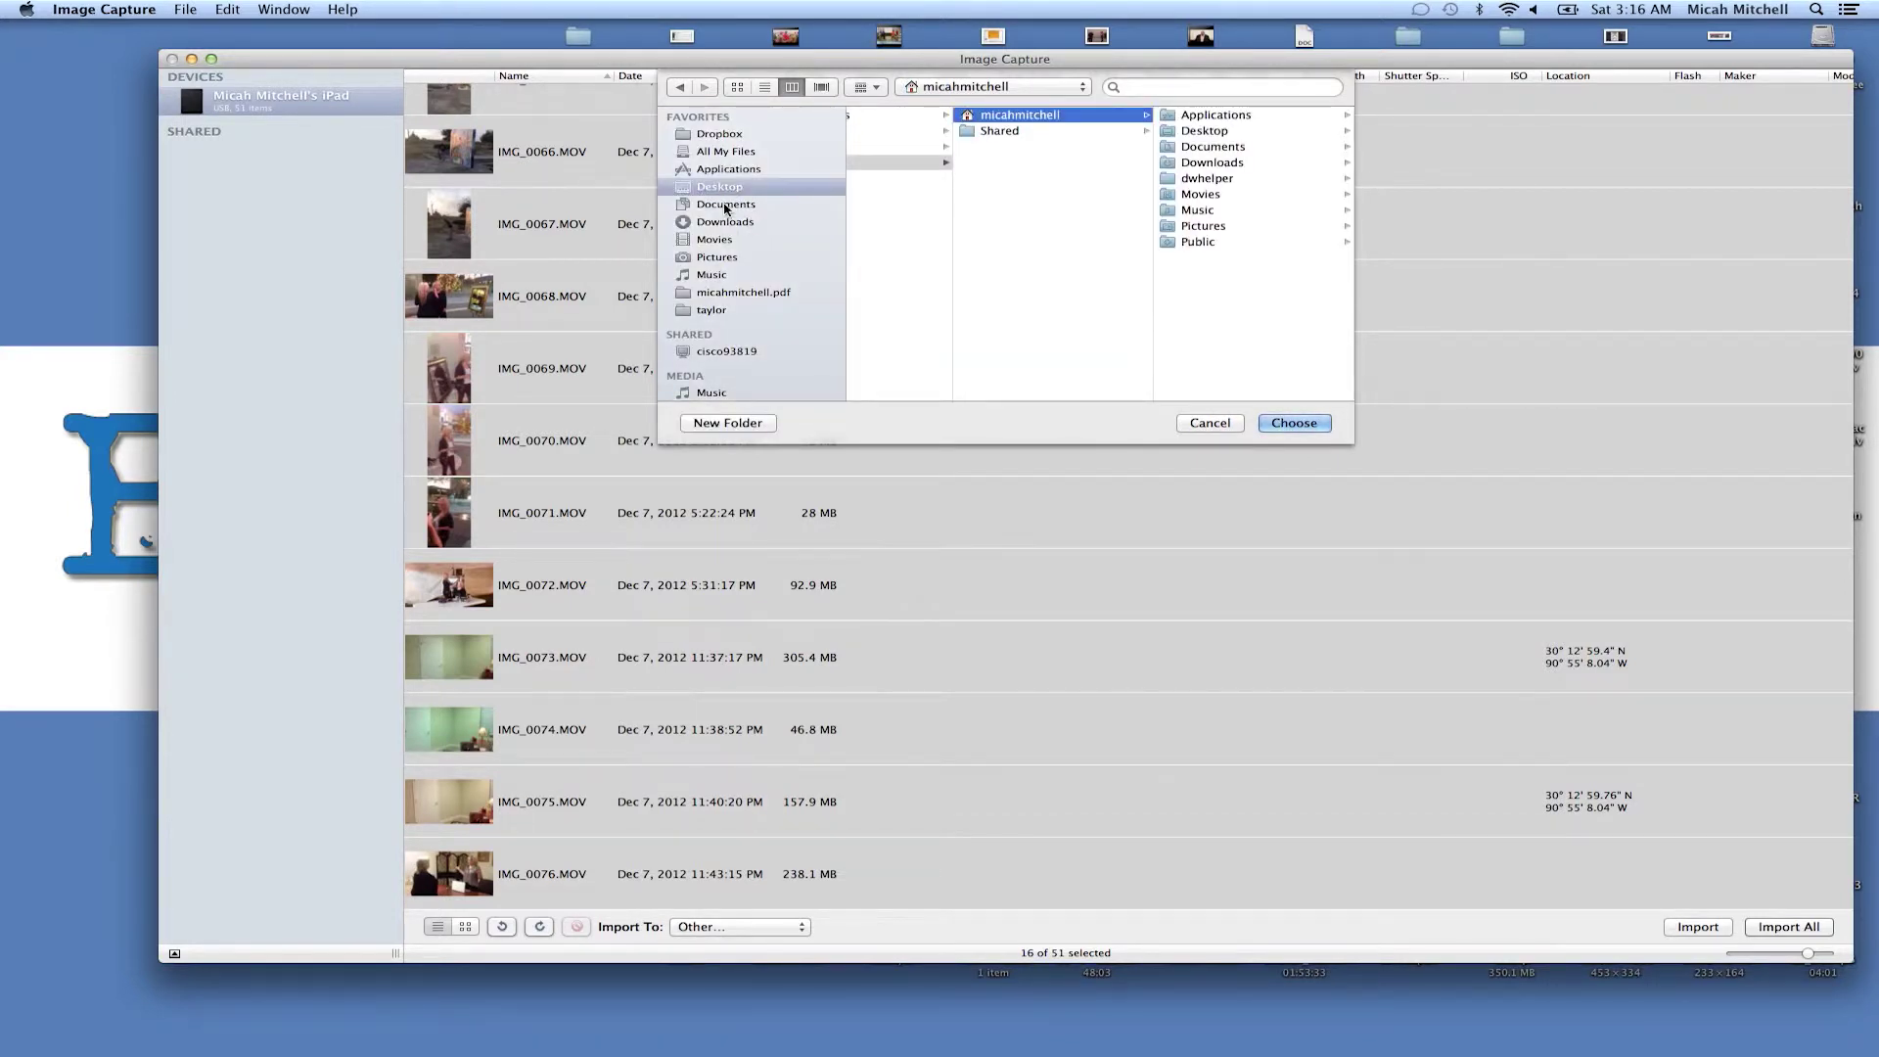
pyautogui.click(703, 423)
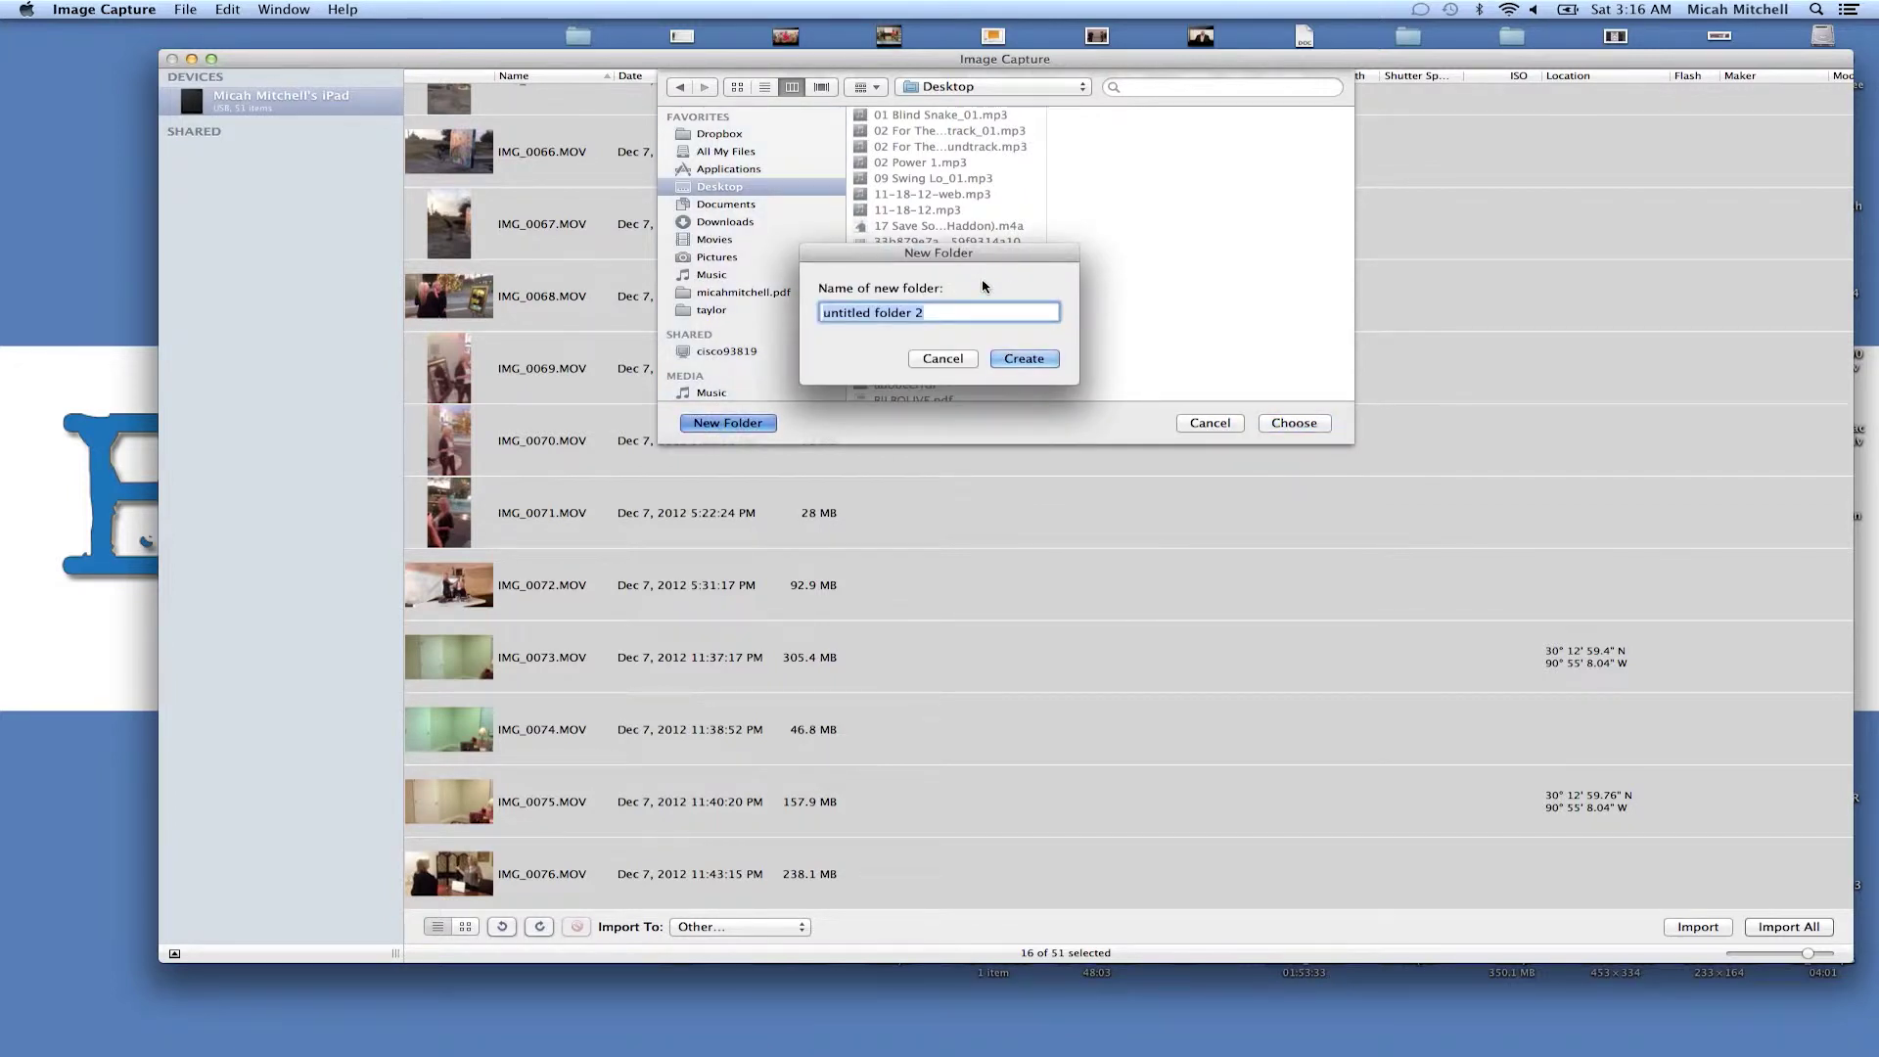
# Name the new folder 12-7-12, create it, and choose it as destination
pyautogui.write('12')
pyautogui.write('-6-12')
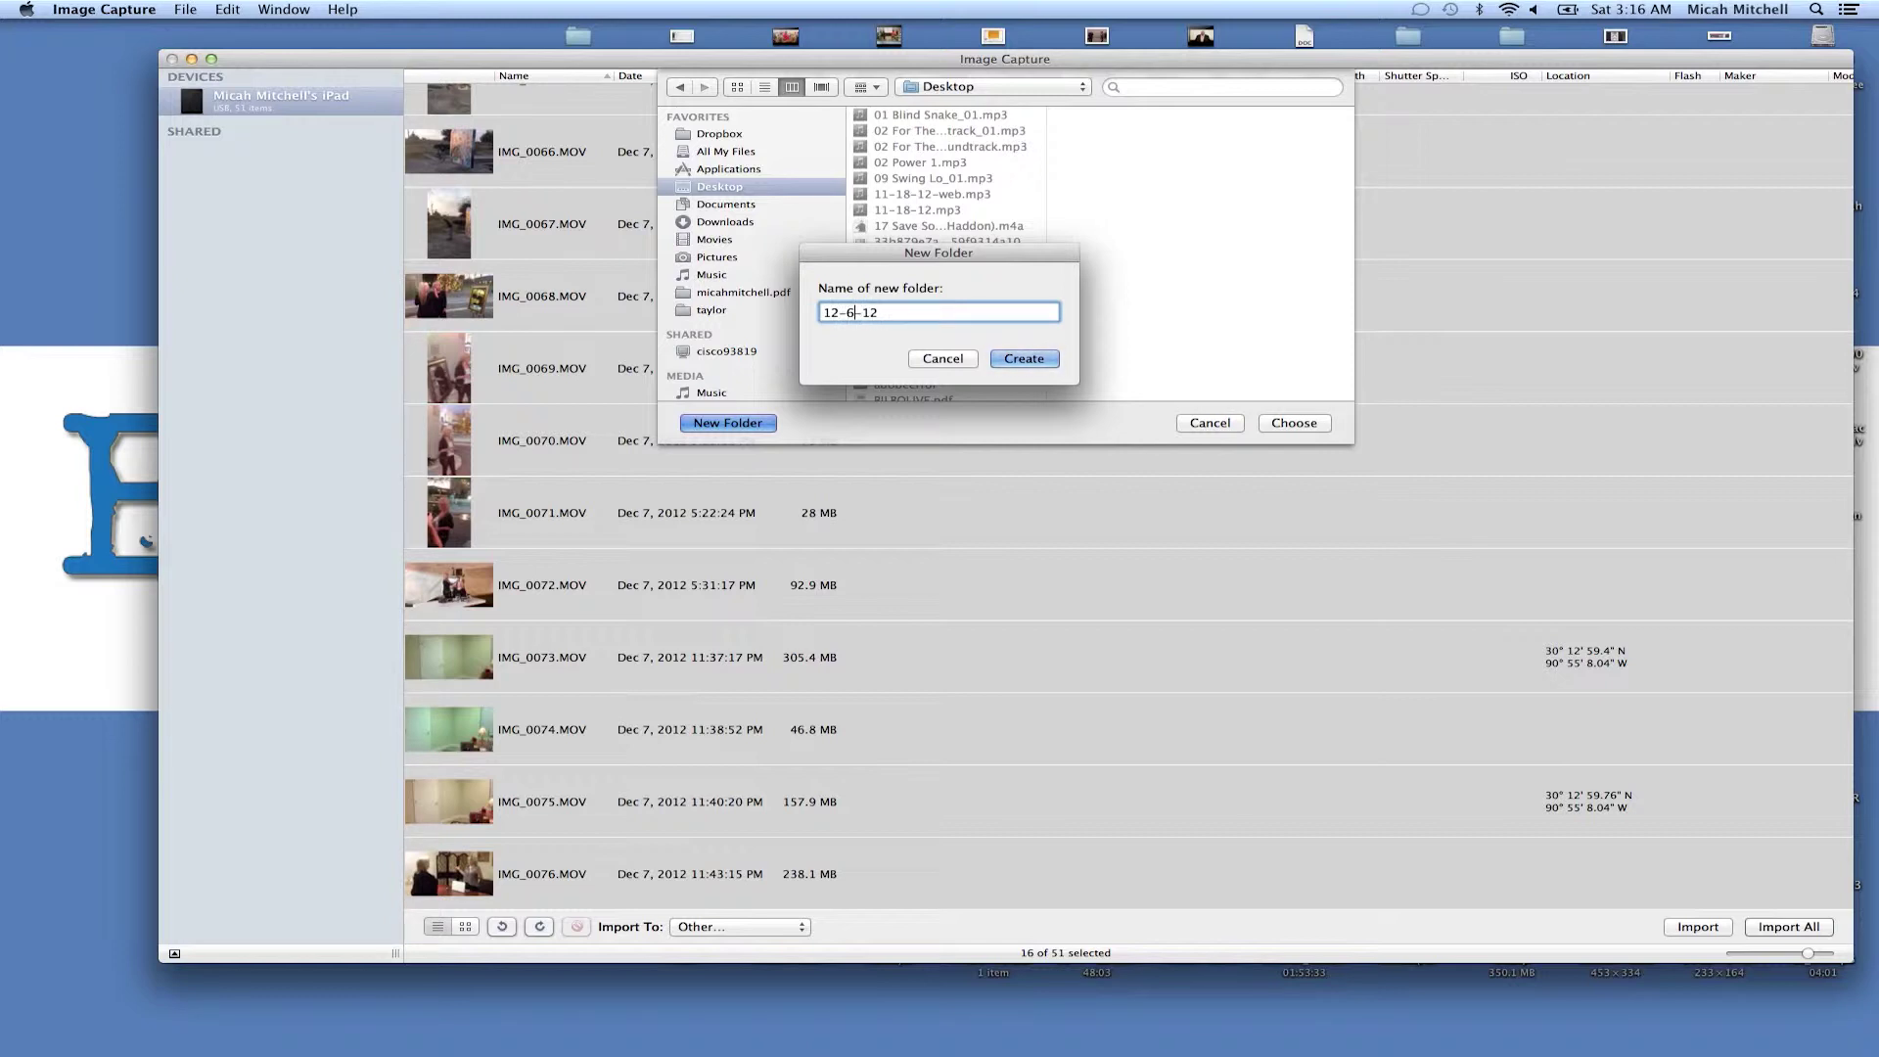
pyautogui.press('Left')
pyautogui.press('Left')
pyautogui.press('Left')
pyautogui.press('BackSpace')
pyautogui.write('7')
pyautogui.click(1033, 365)
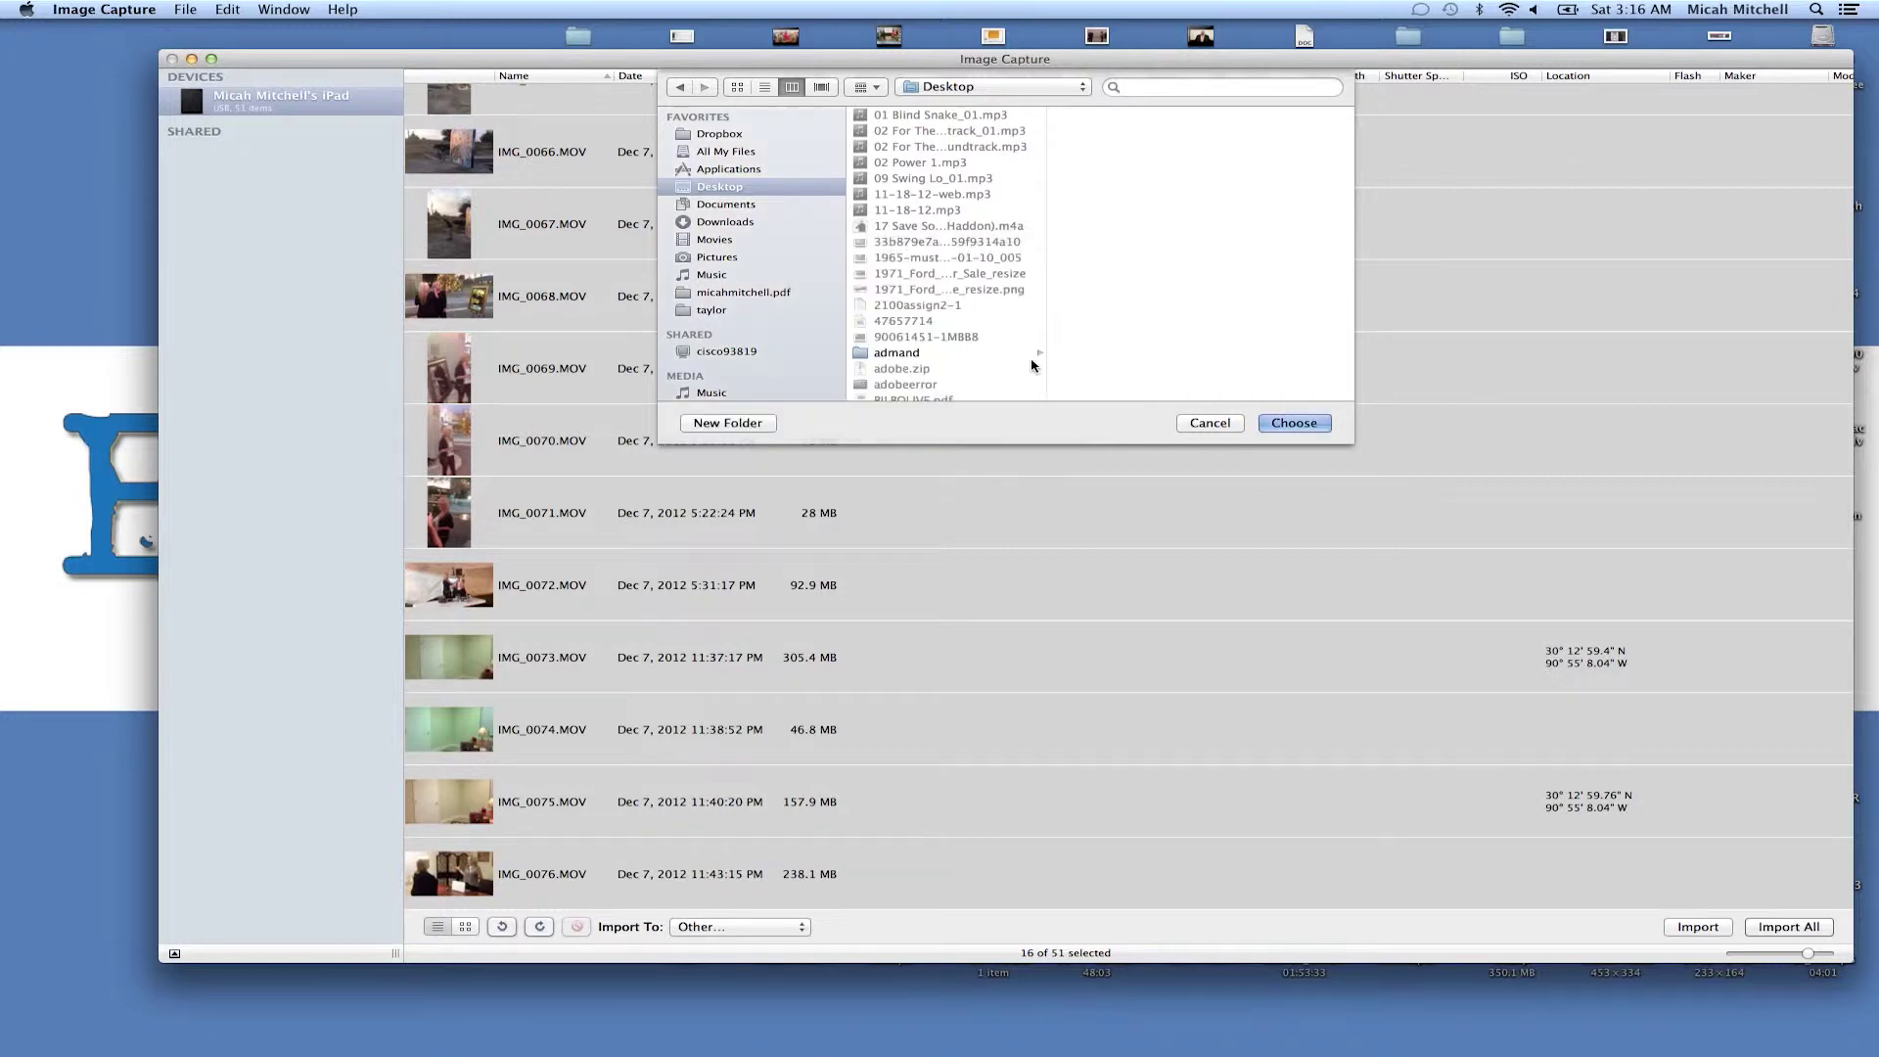
pyautogui.click(1298, 425)
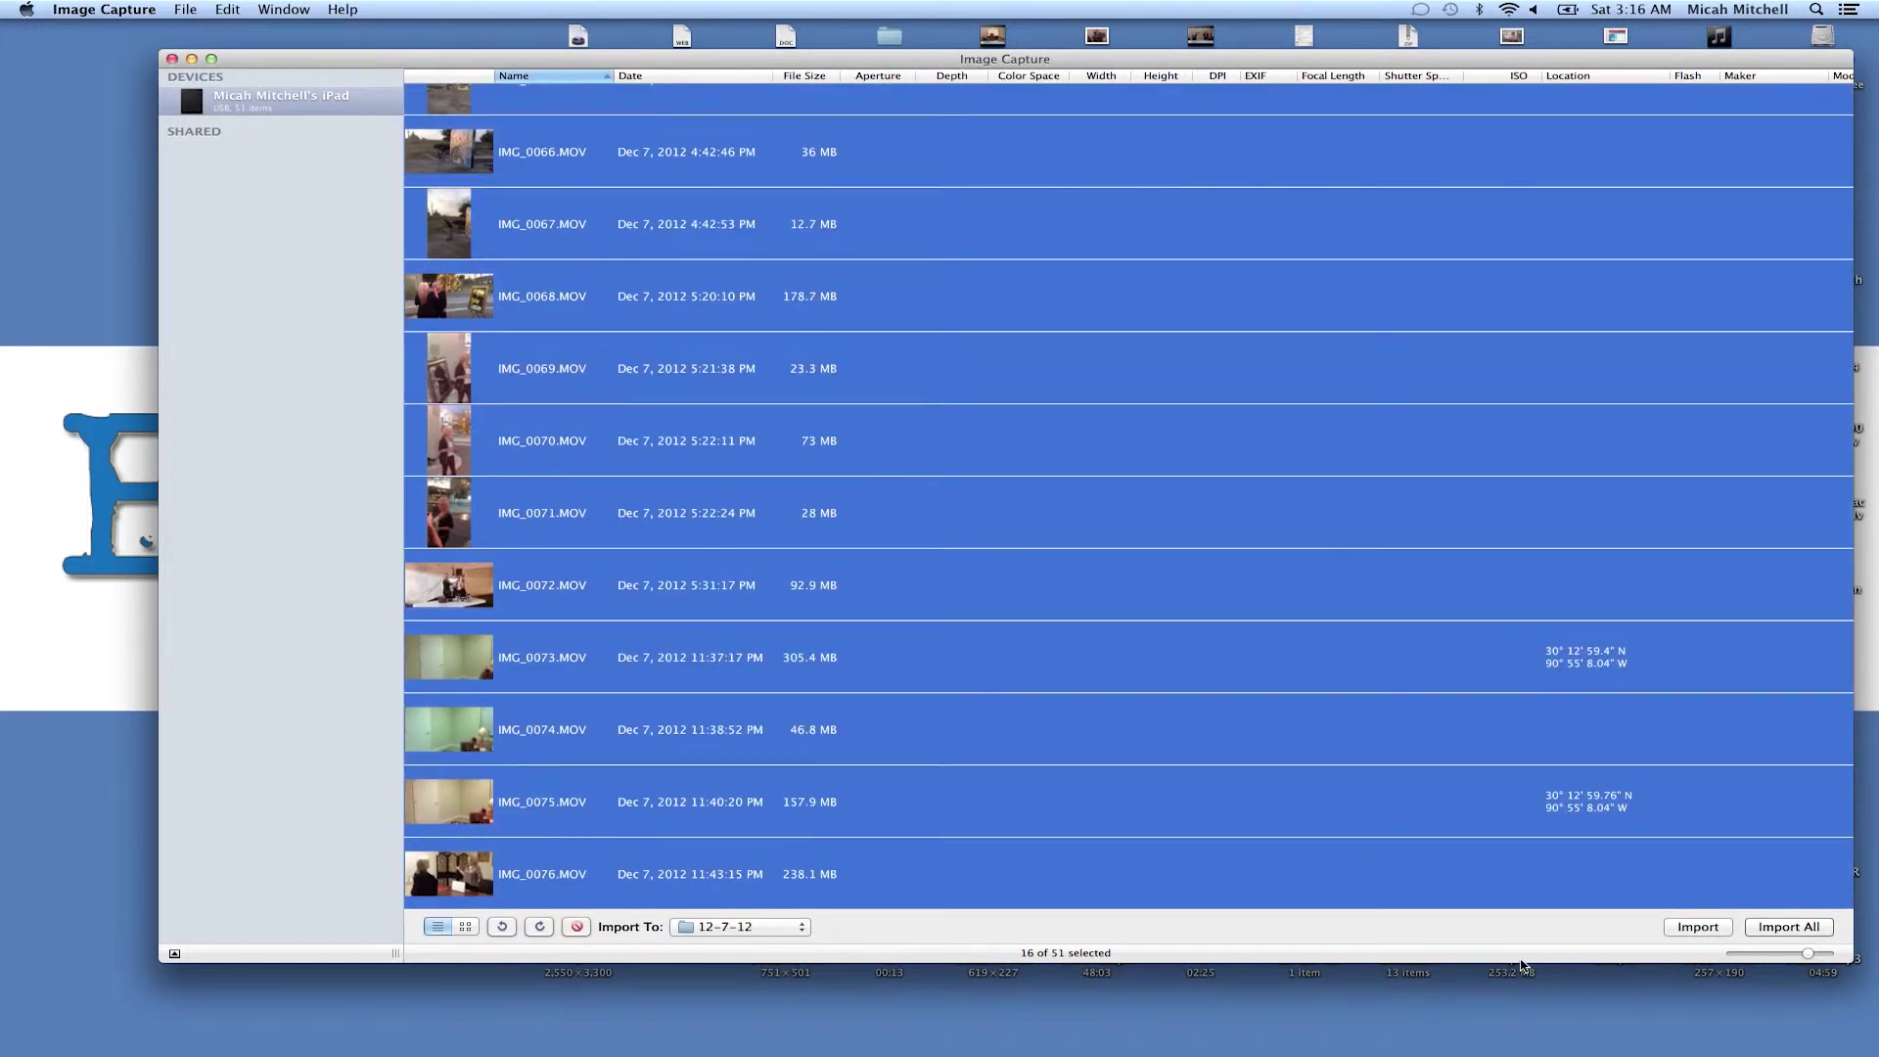
# Import the 16 selected videos into 12-7-12 and follow the copy progress
pyautogui.click(1685, 930)
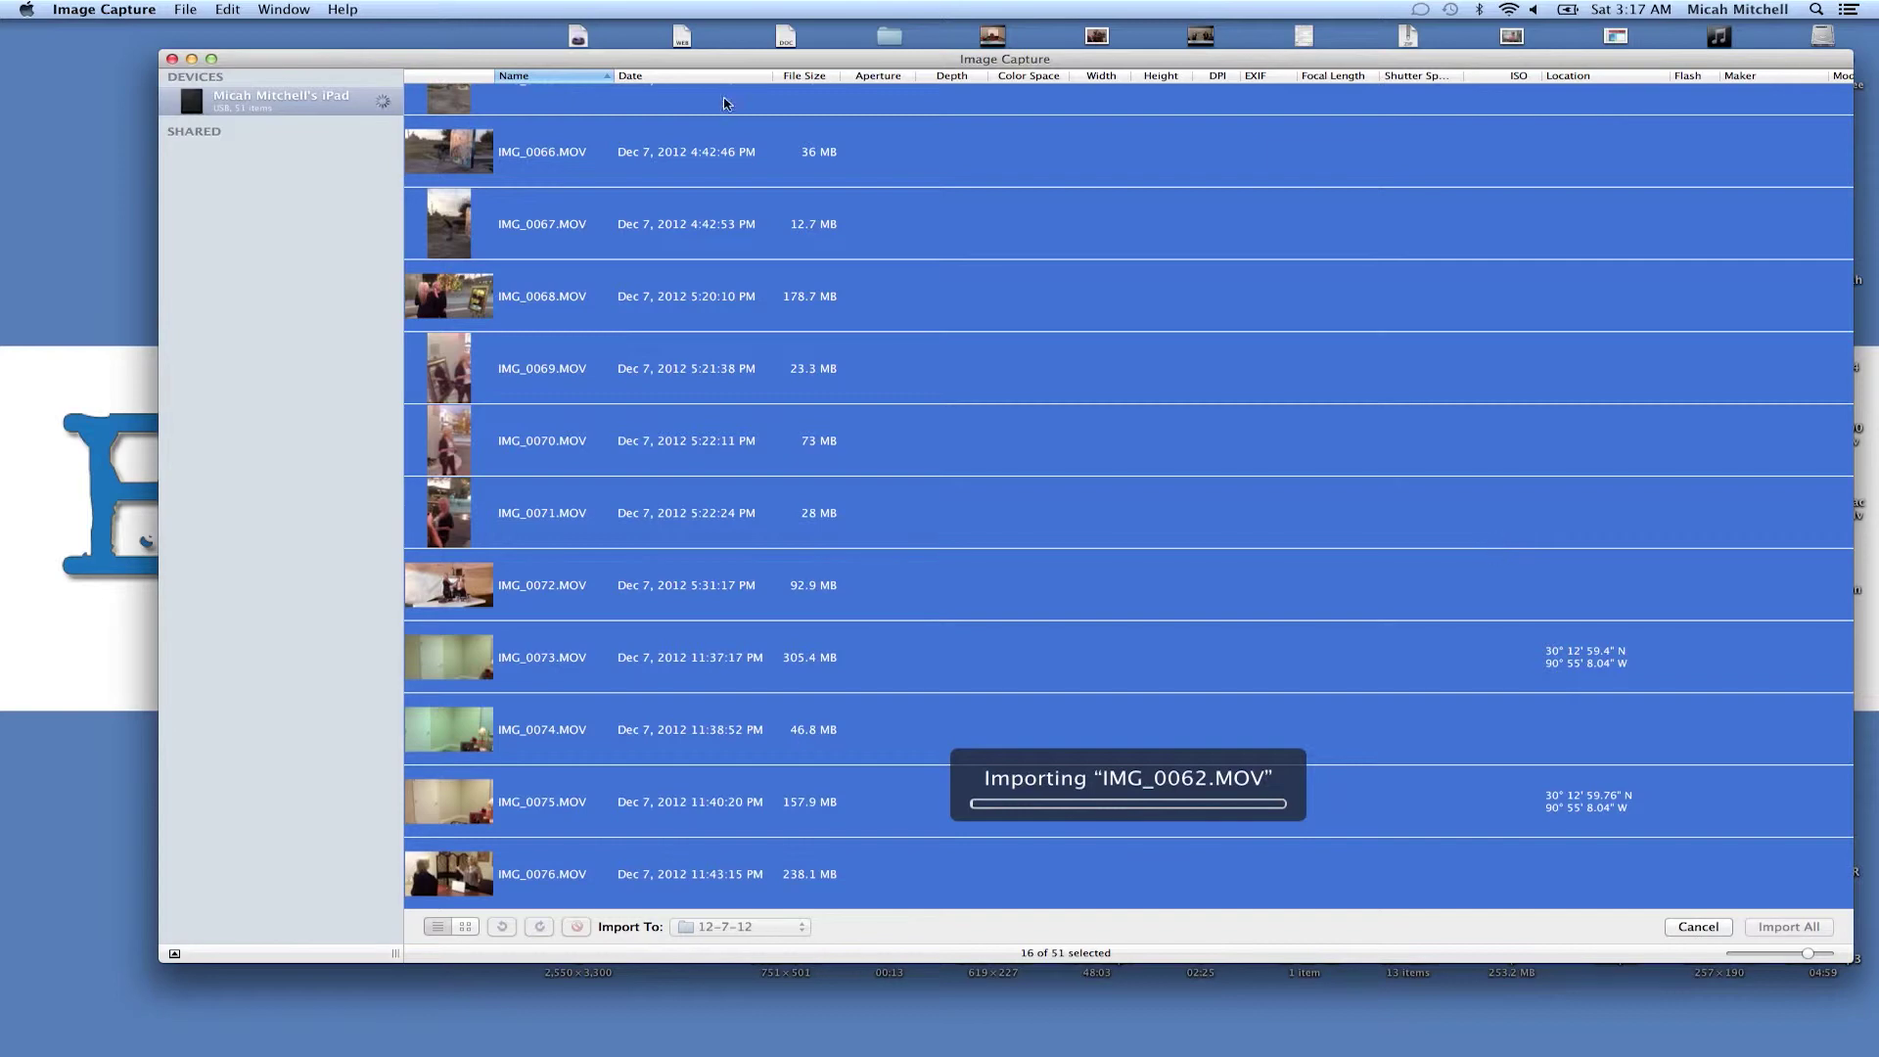
pyautogui.scroll(3, 727, 333)
pyautogui.scroll(3, 728, 333)
pyautogui.scroll(5, 728, 333)
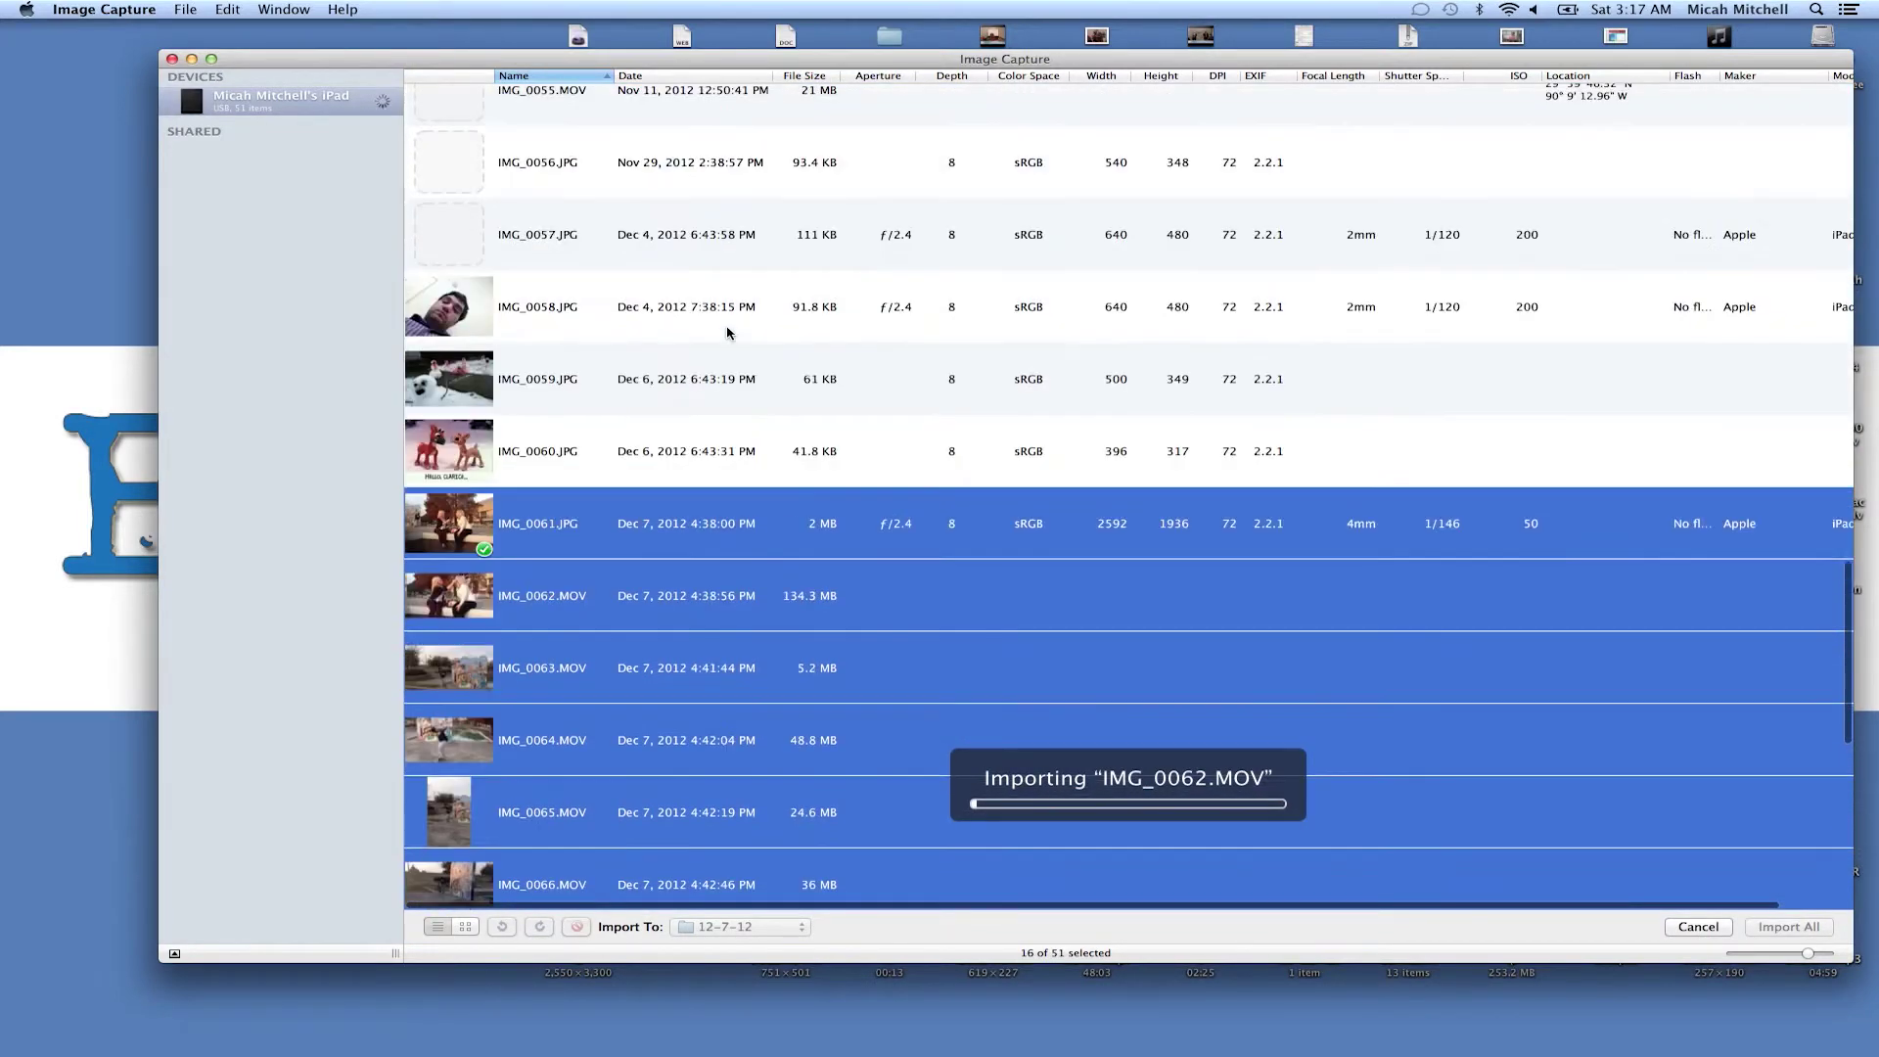
pyautogui.scroll(5, 728, 333)
pyautogui.scroll(1, 727, 333)
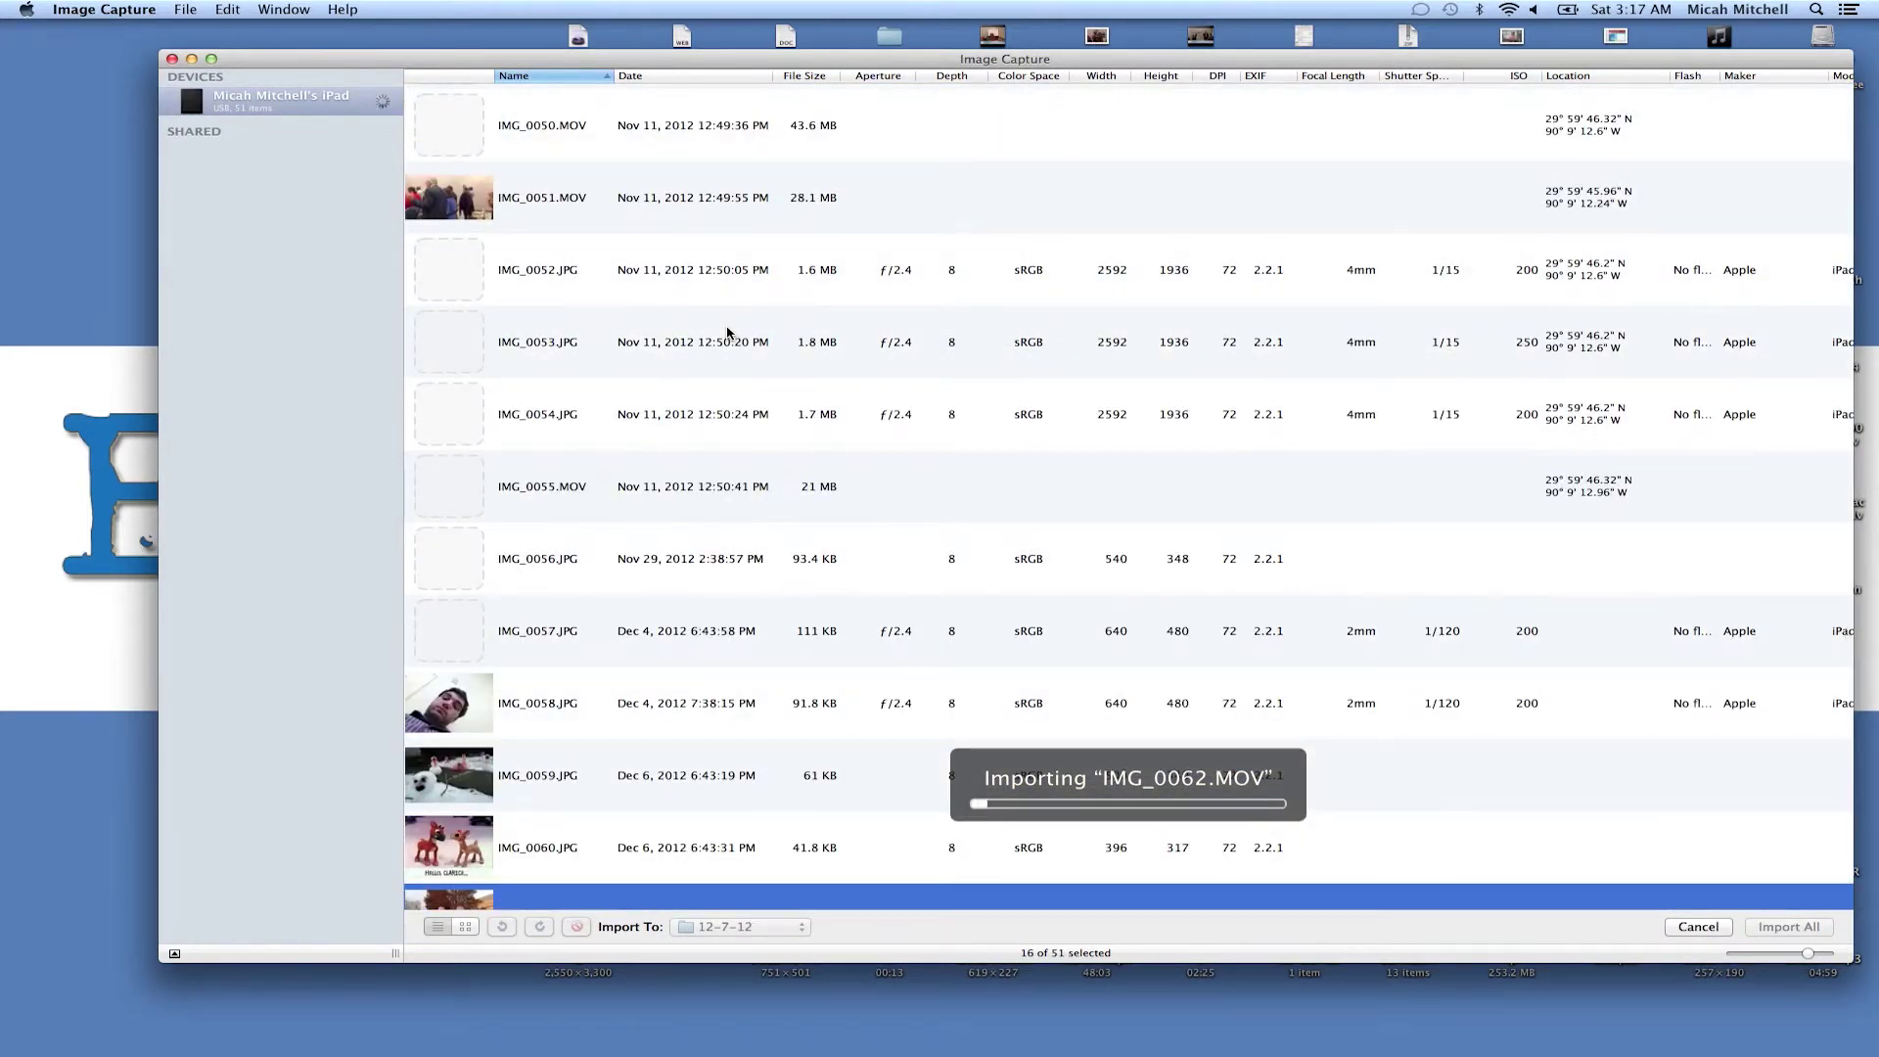
pyautogui.scroll(2, 728, 333)
pyautogui.scroll(1, 727, 333)
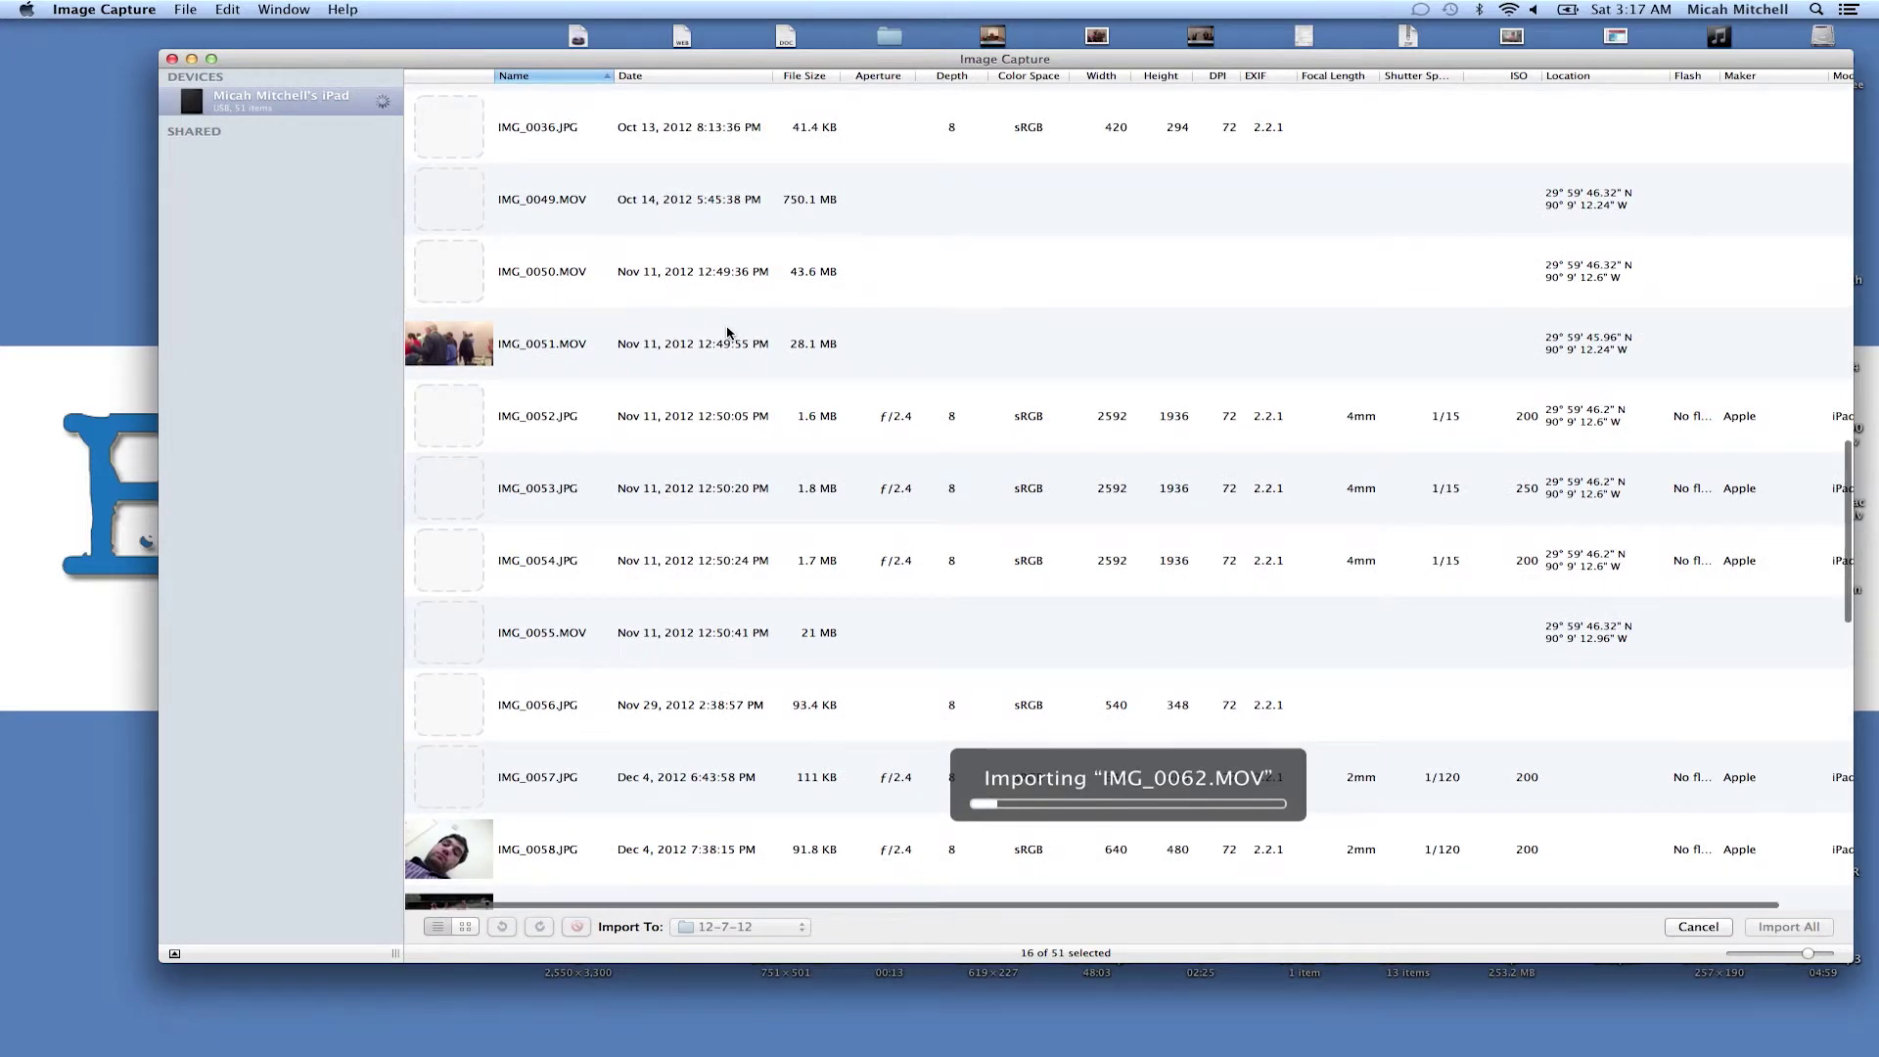
pyautogui.scroll(3, 728, 333)
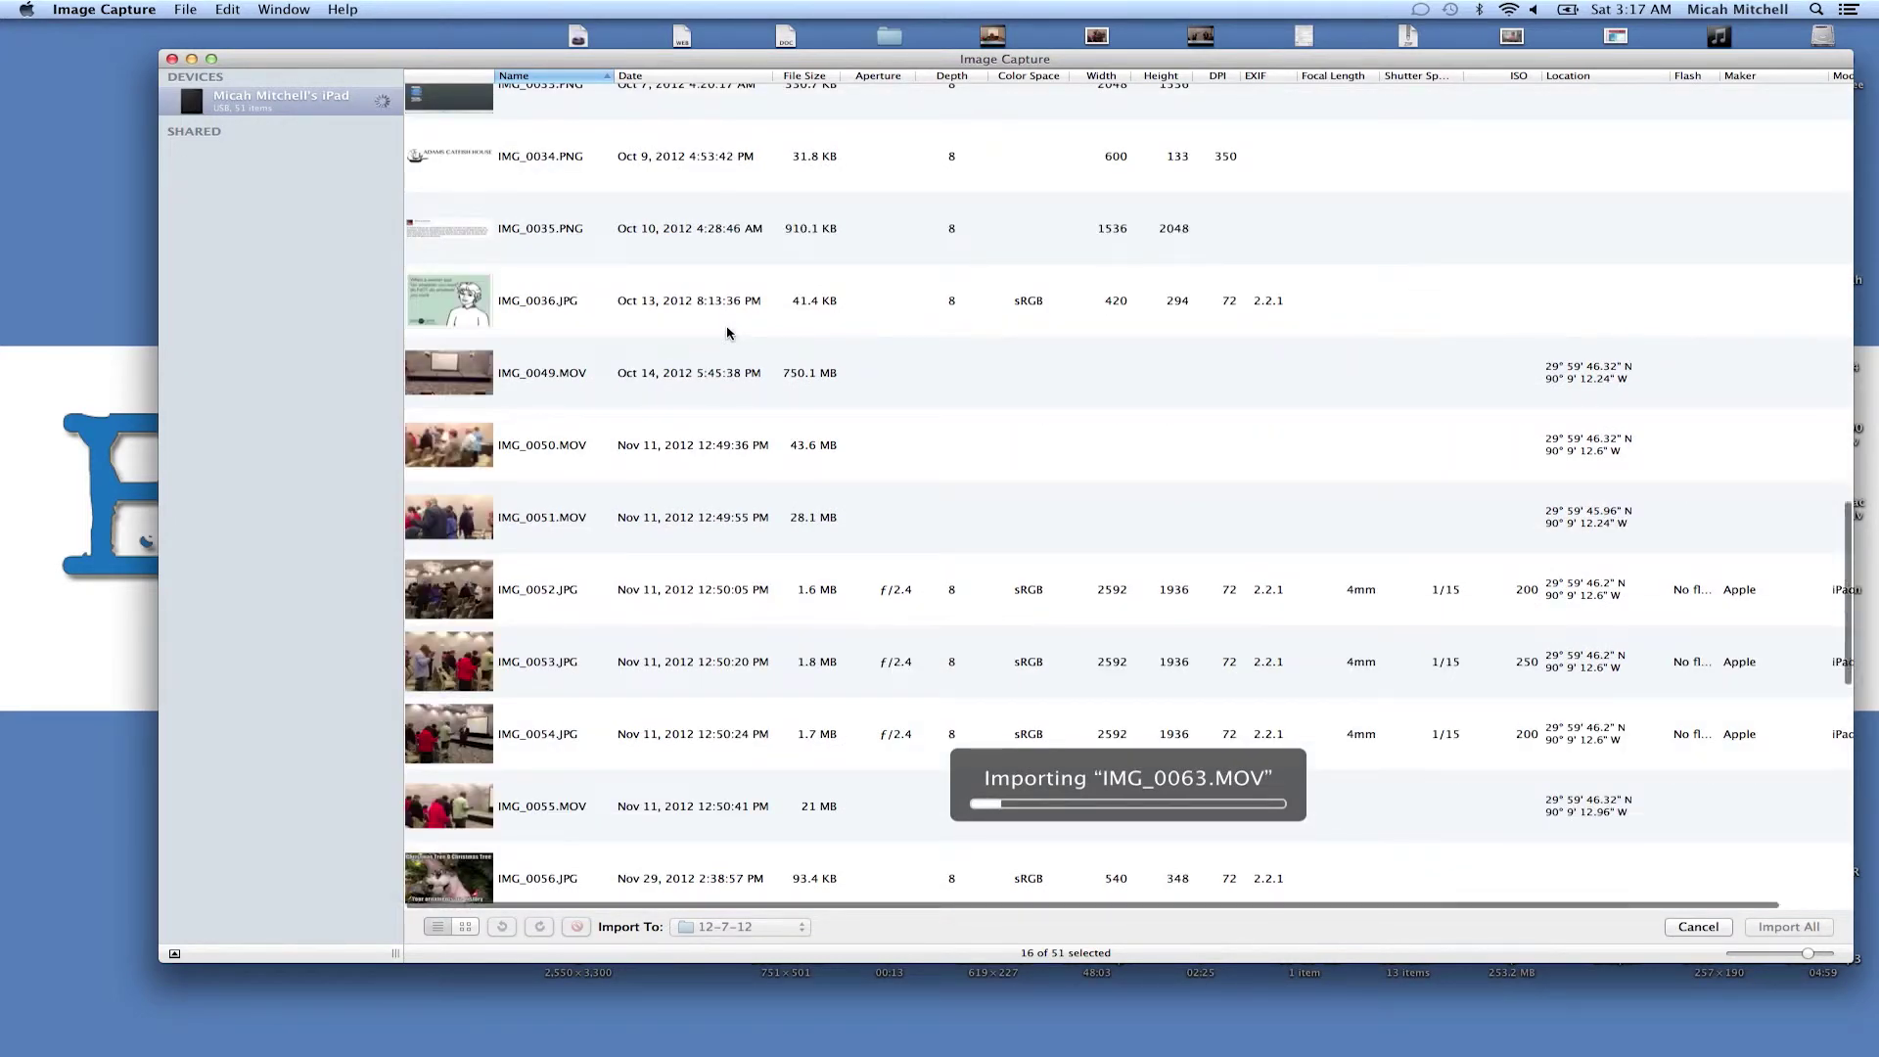
pyautogui.scroll(-8, 727, 333)
pyautogui.scroll(-8, 726, 314)
pyautogui.scroll(-4, 727, 296)
pyautogui.scroll(-3, 727, 296)
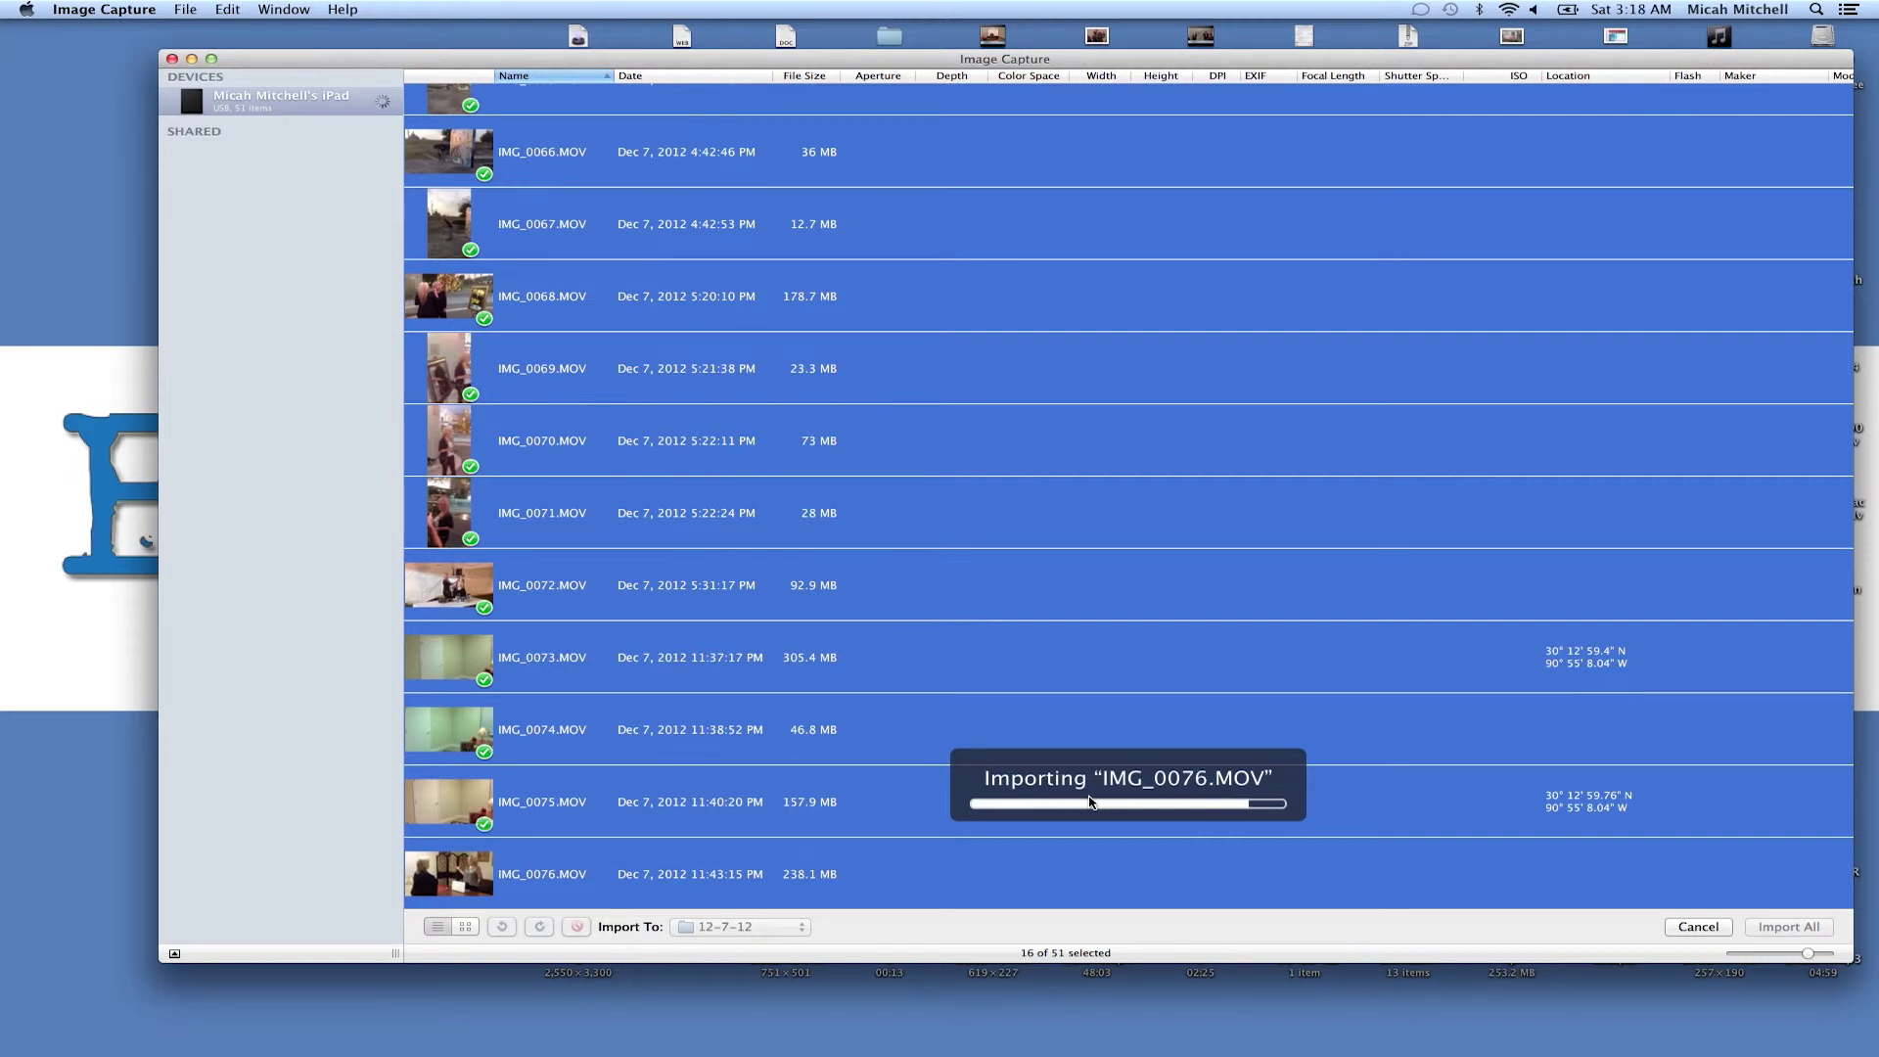
# Open the Desktop folder 12-7-12 and open IMG_0066.MOV in QuickTime Player
pyautogui.moveTo(1094, 66); pyautogui.dragTo(1023, 55)
pyautogui.click(1824, 116)
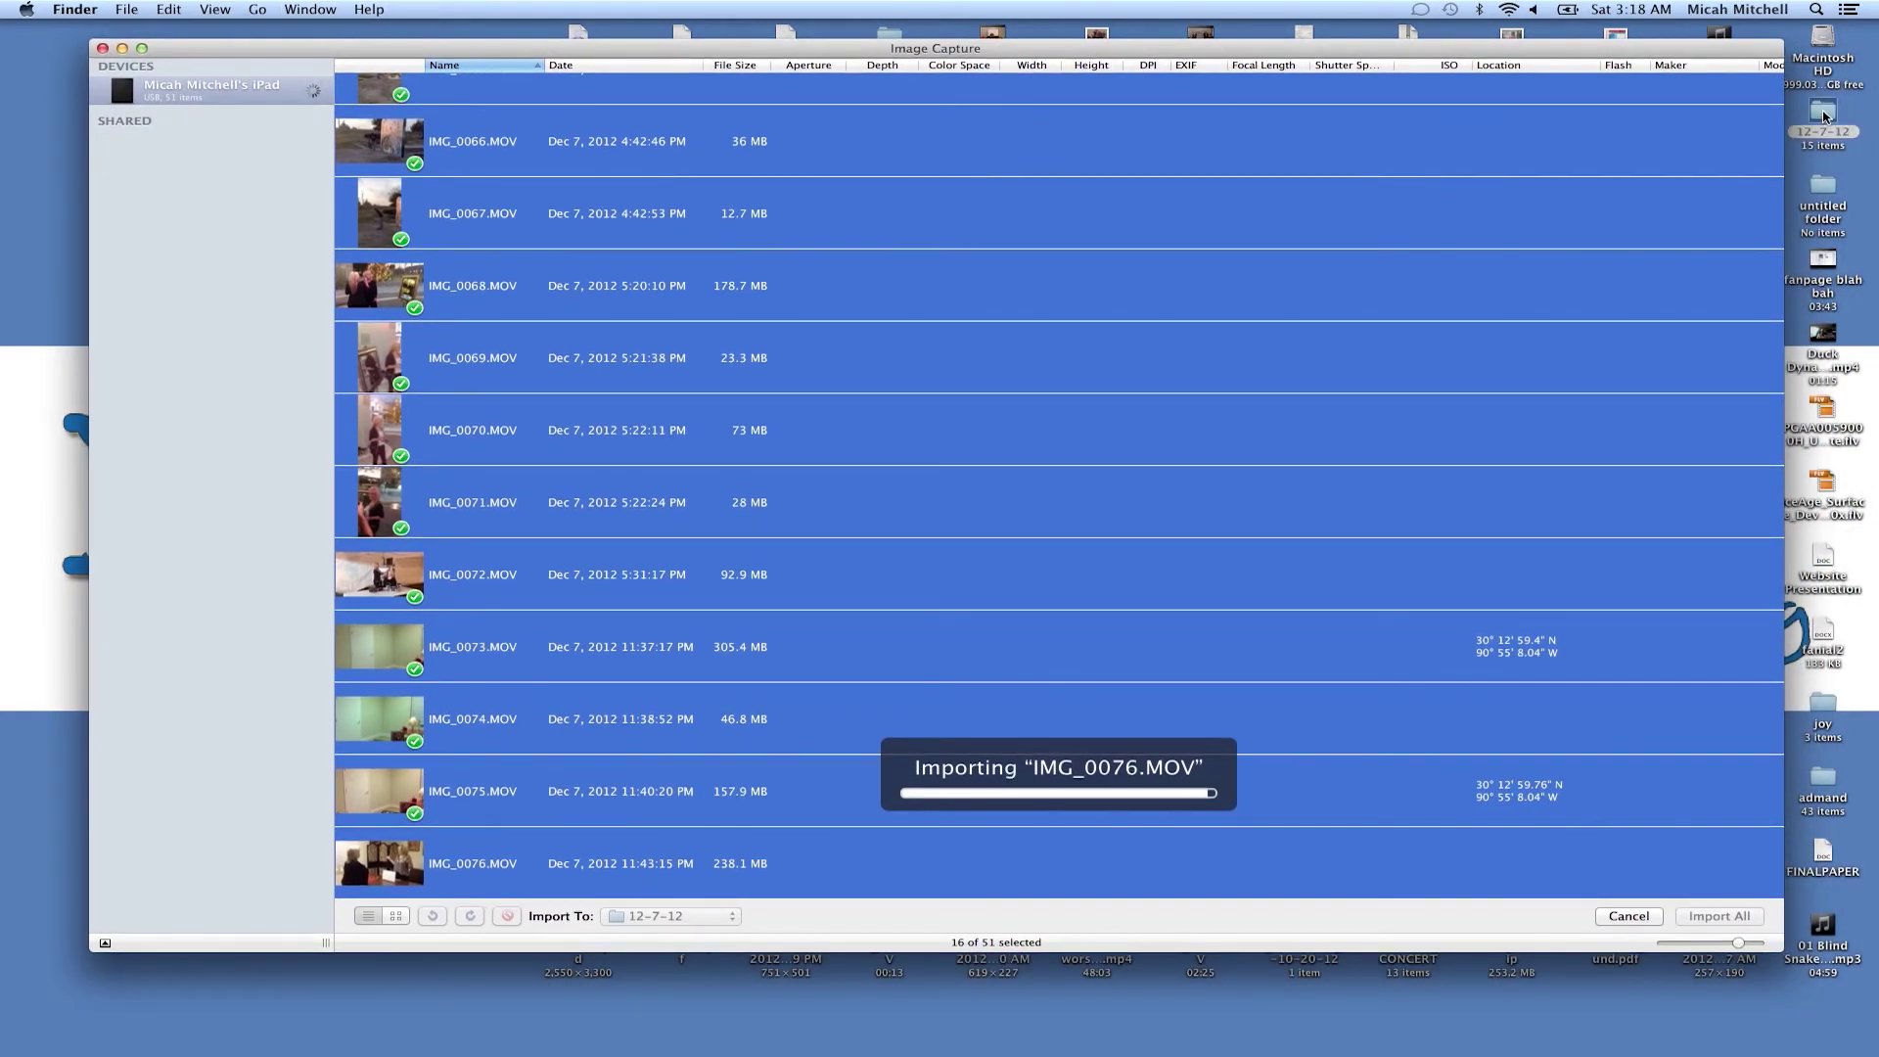
pyautogui.doubleClick(1823, 116)
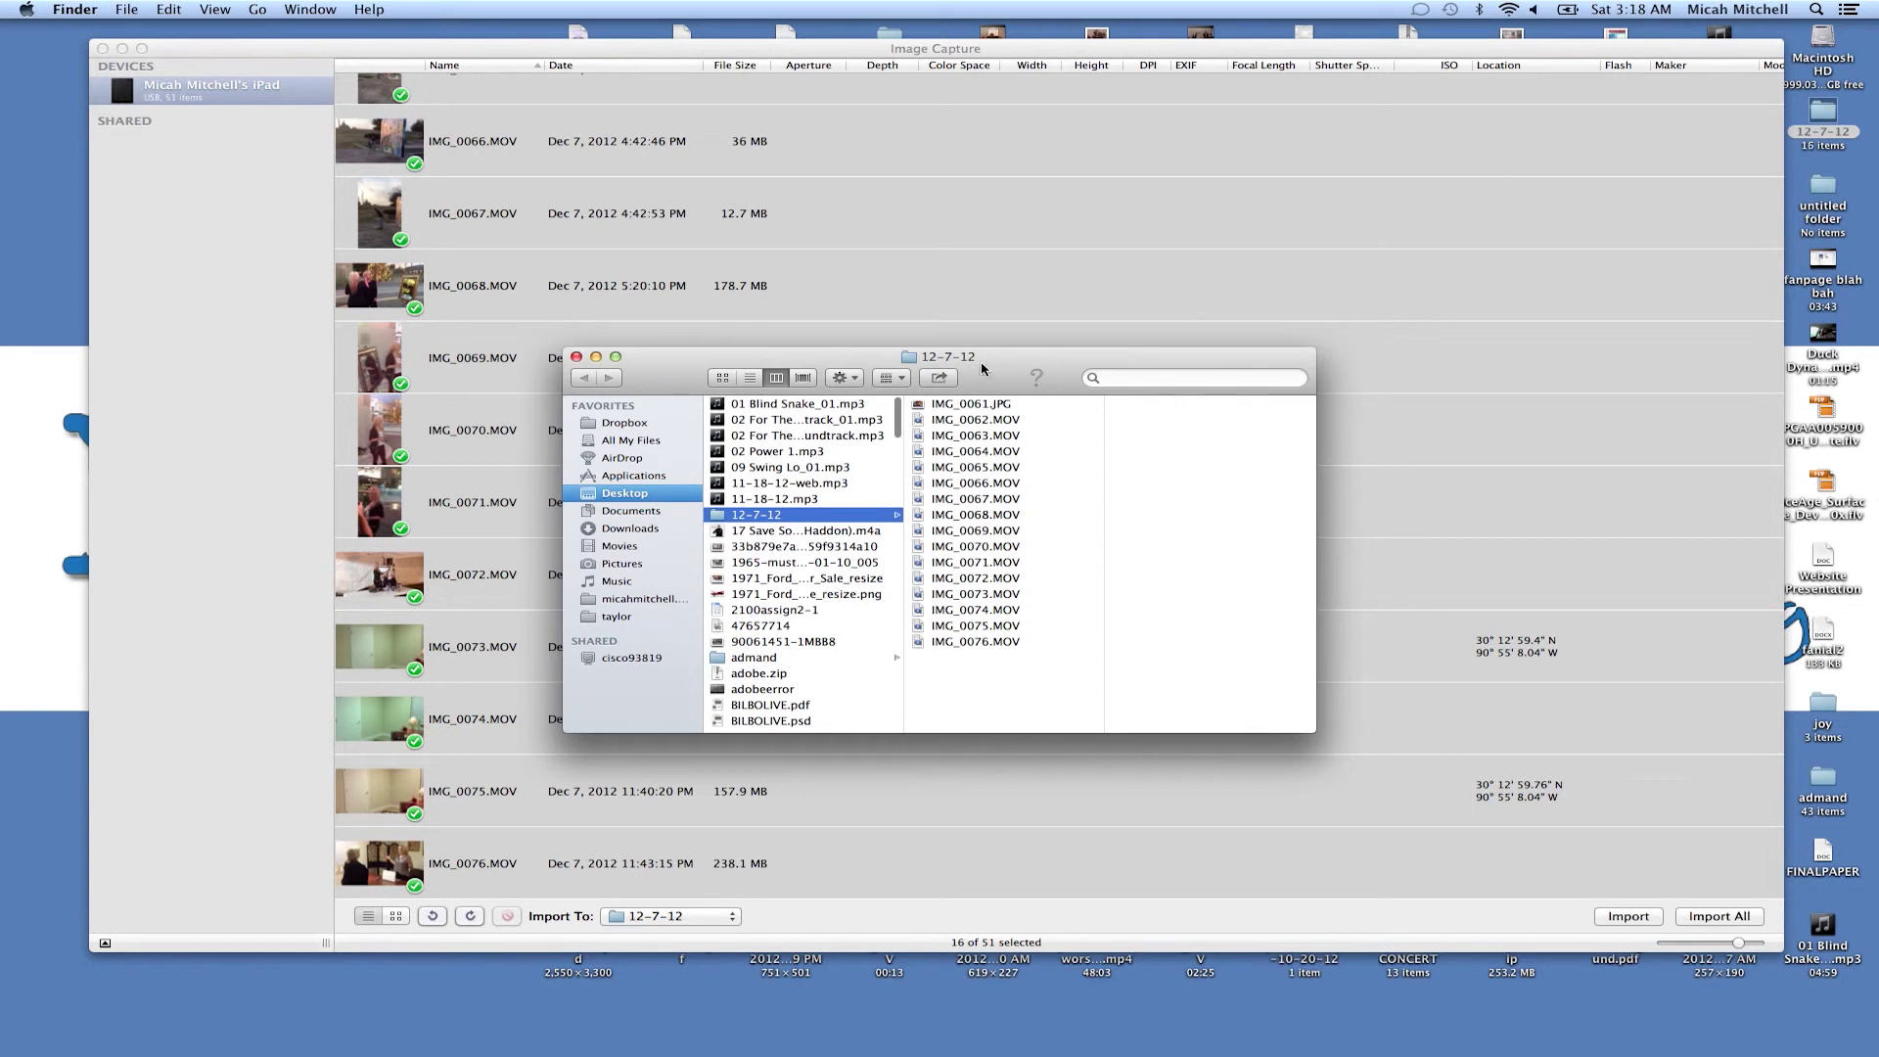
pyautogui.click(957, 483)
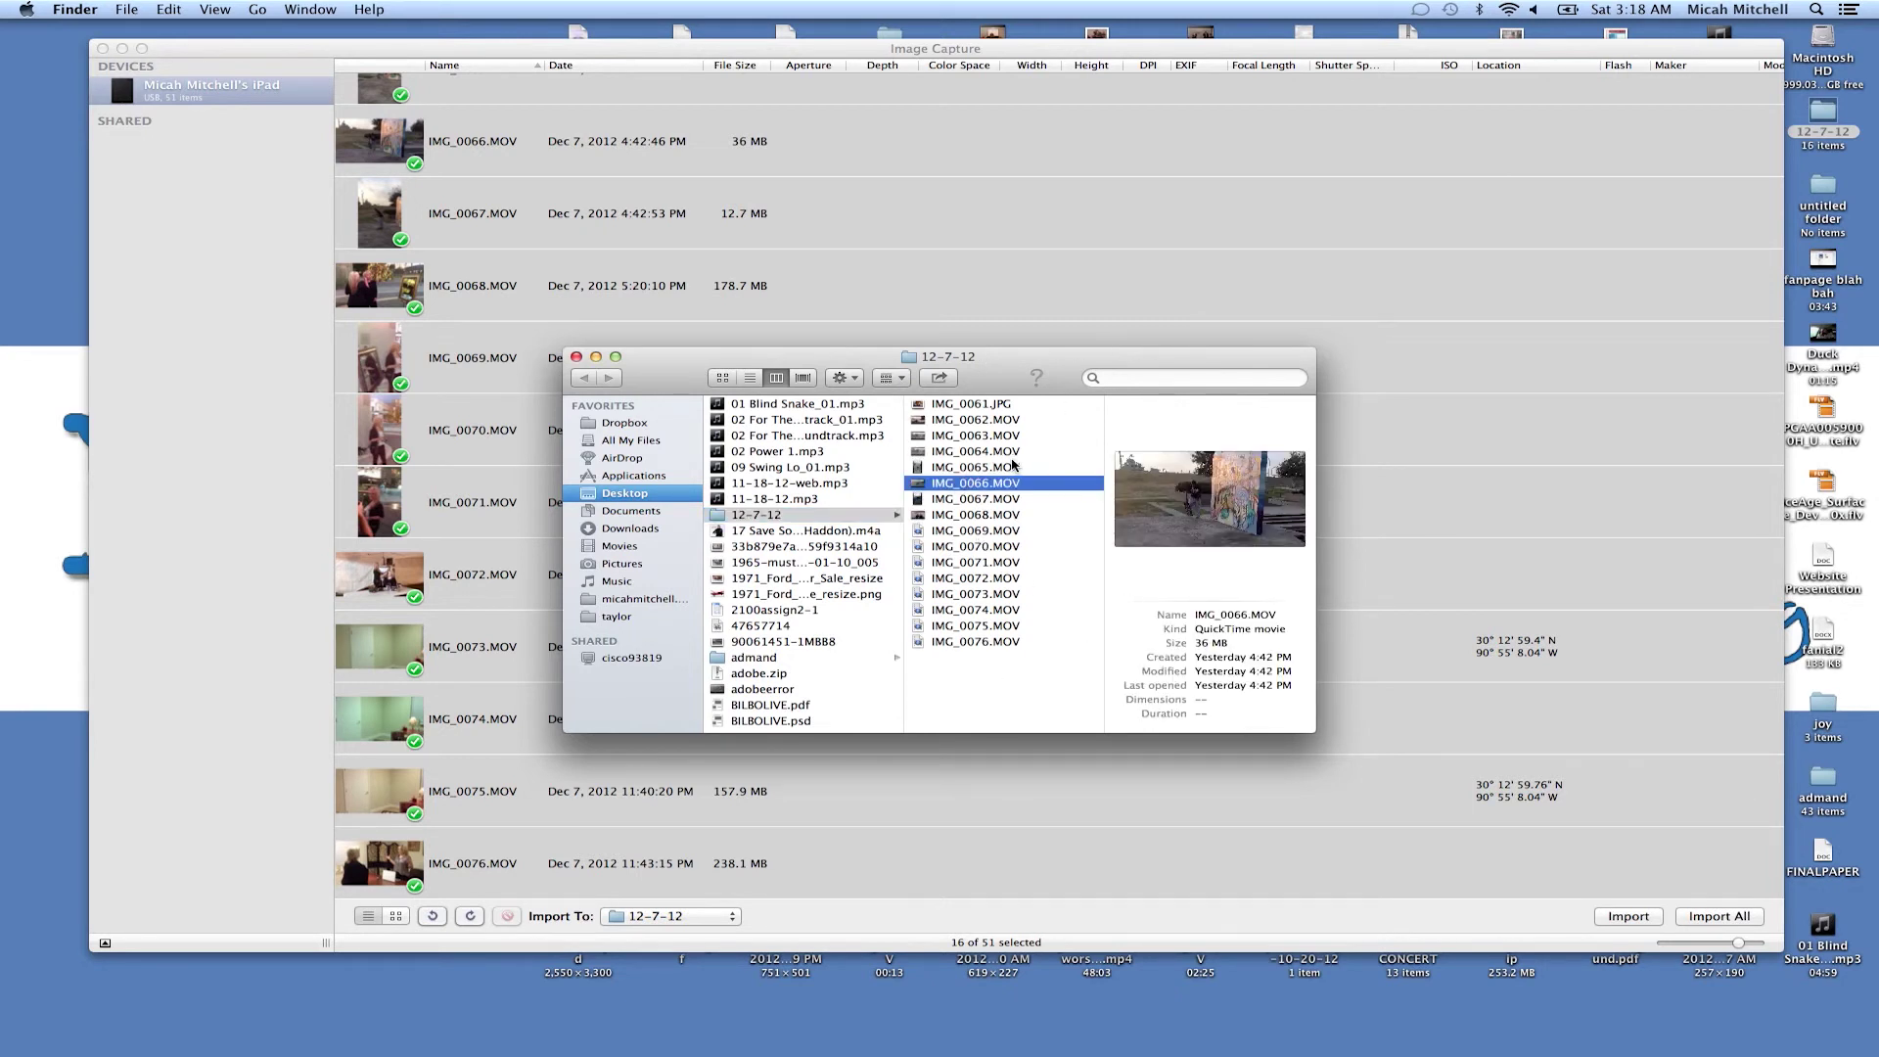
pyautogui.doubleClick(983, 484)
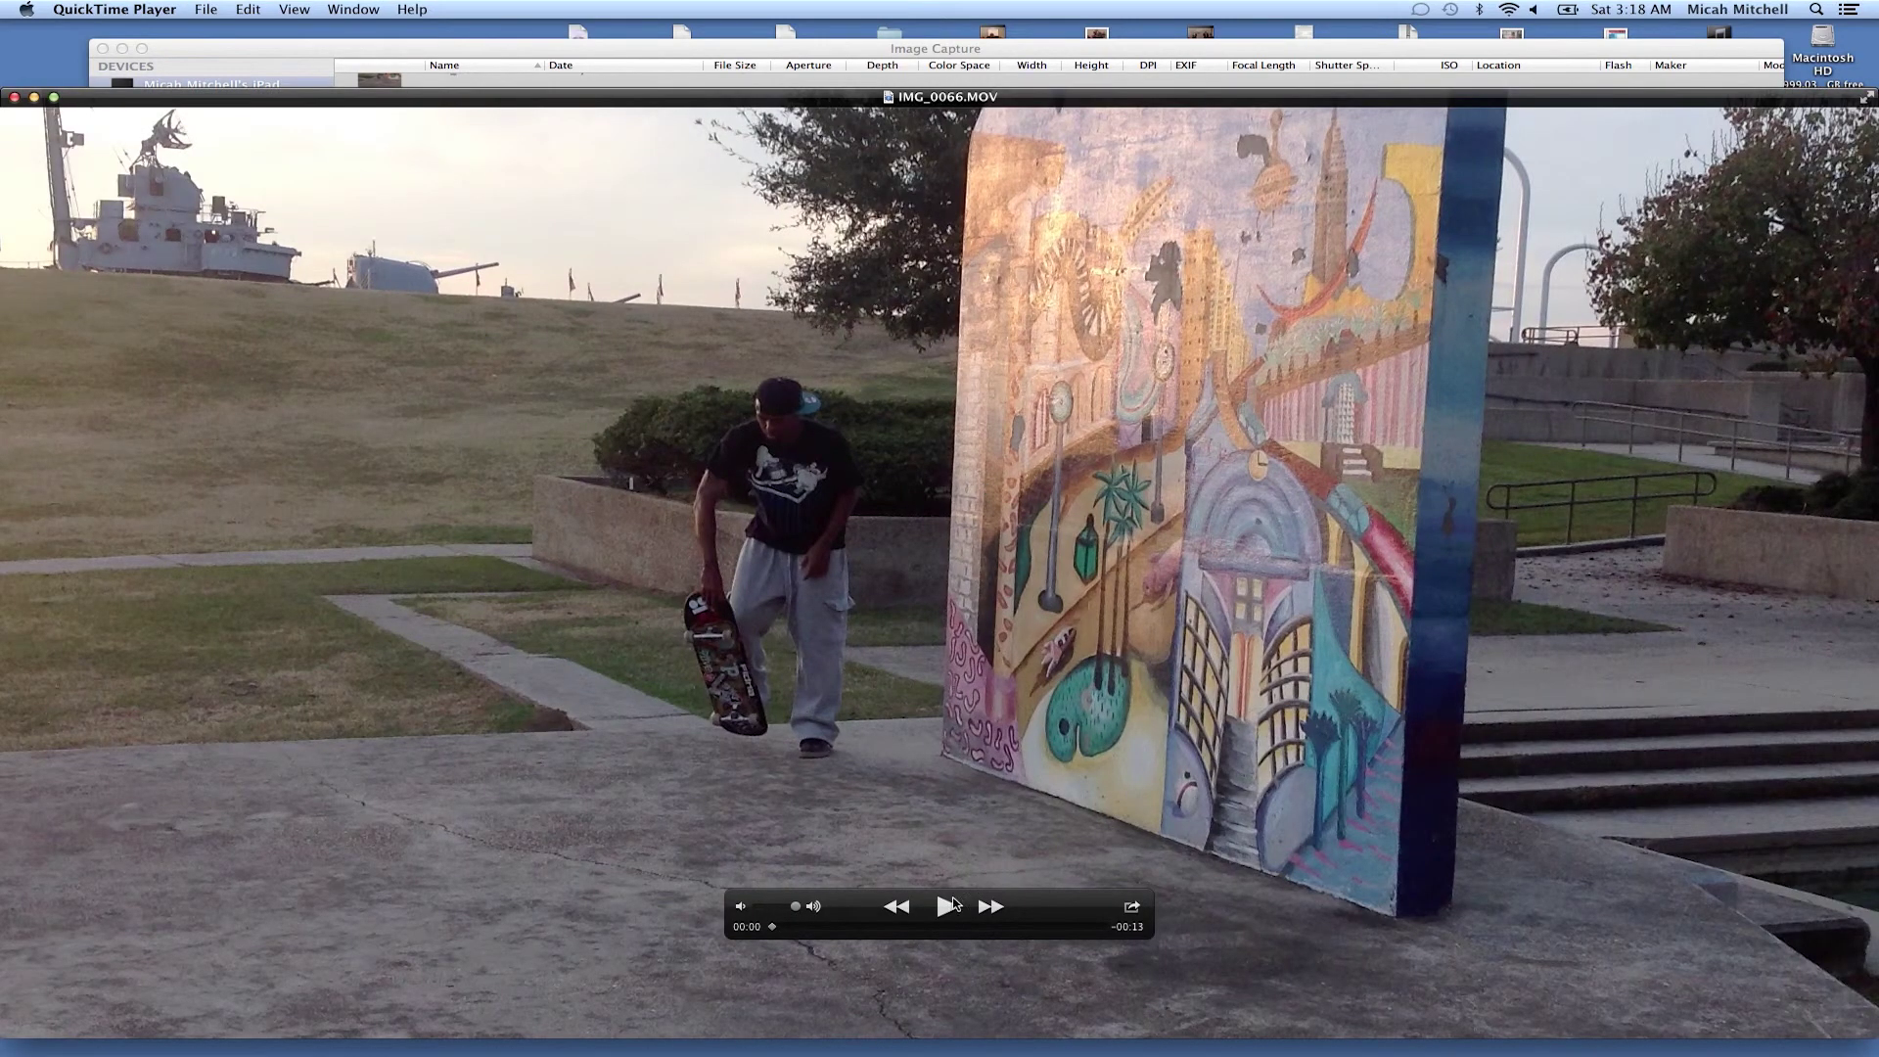
# Play IMG_0066.MOV to its end with the volume raised, then pause
pyautogui.click(949, 907)
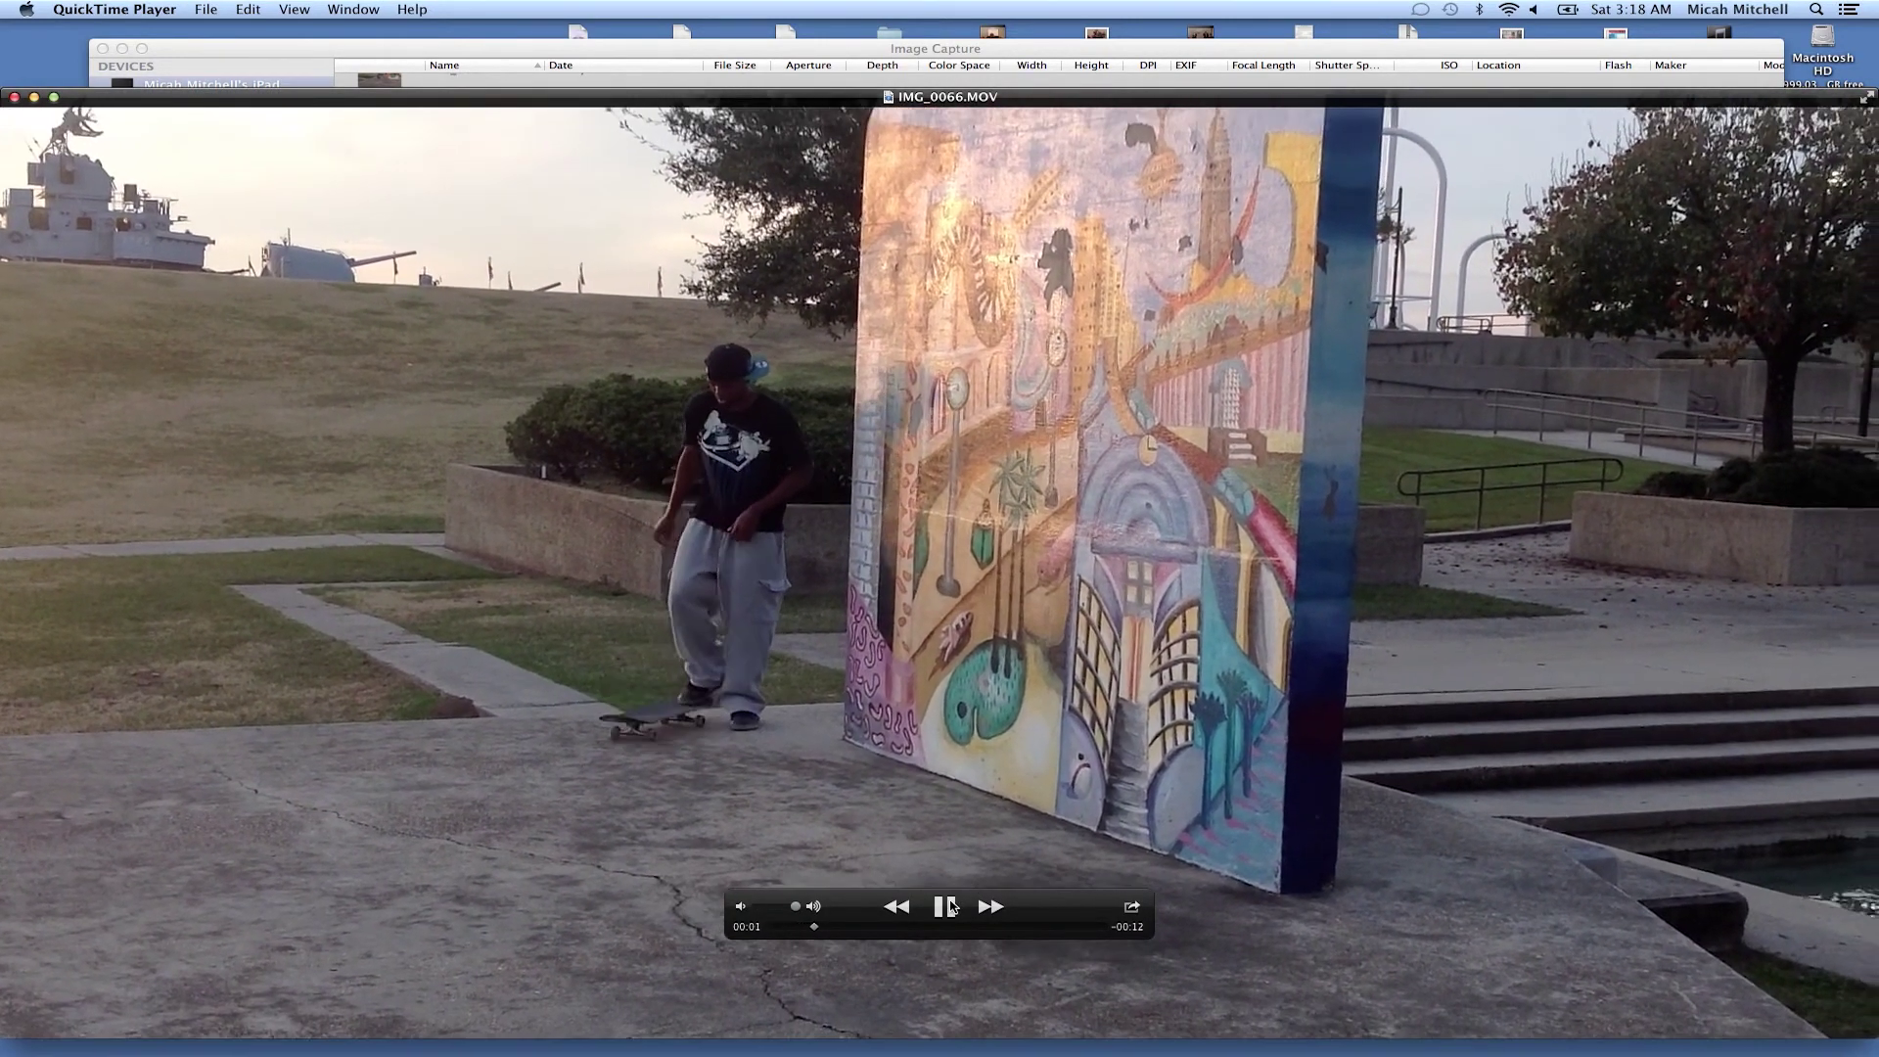
pyautogui.press('XF86AudioRaiseVolume')
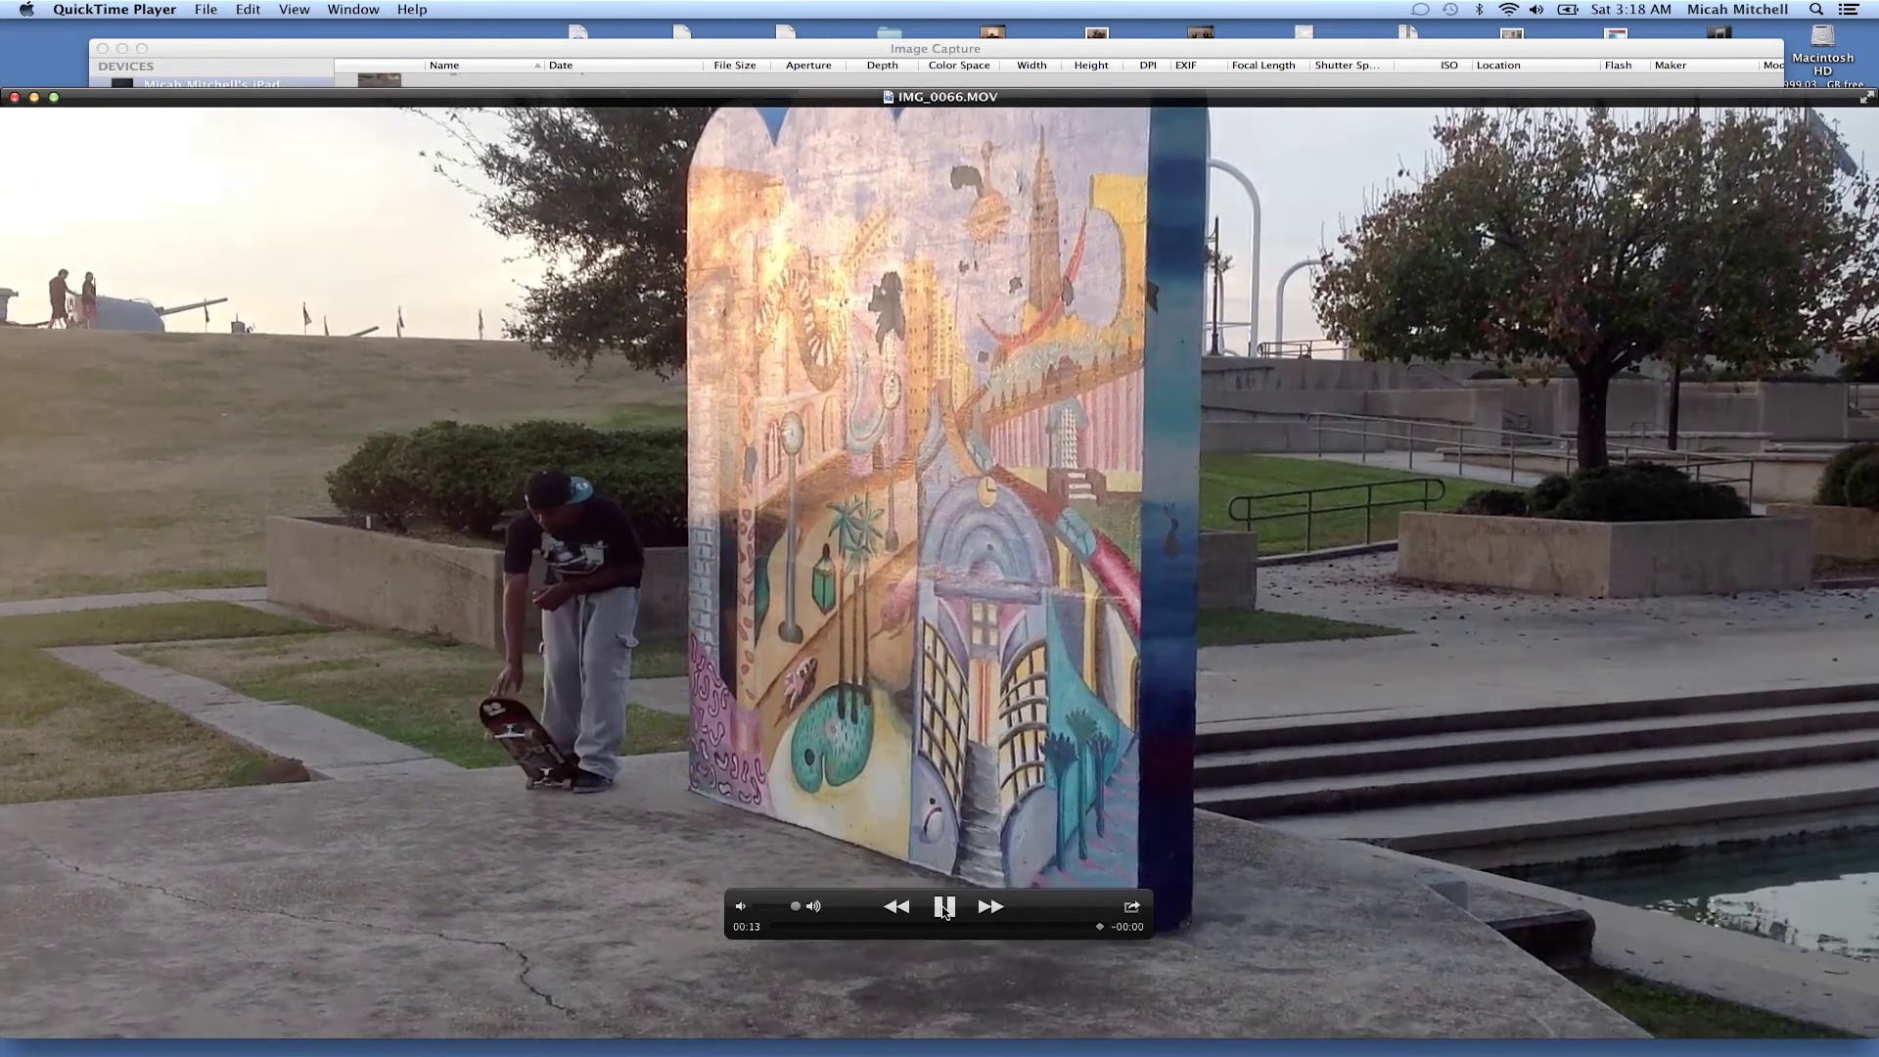
pyautogui.click(945, 909)
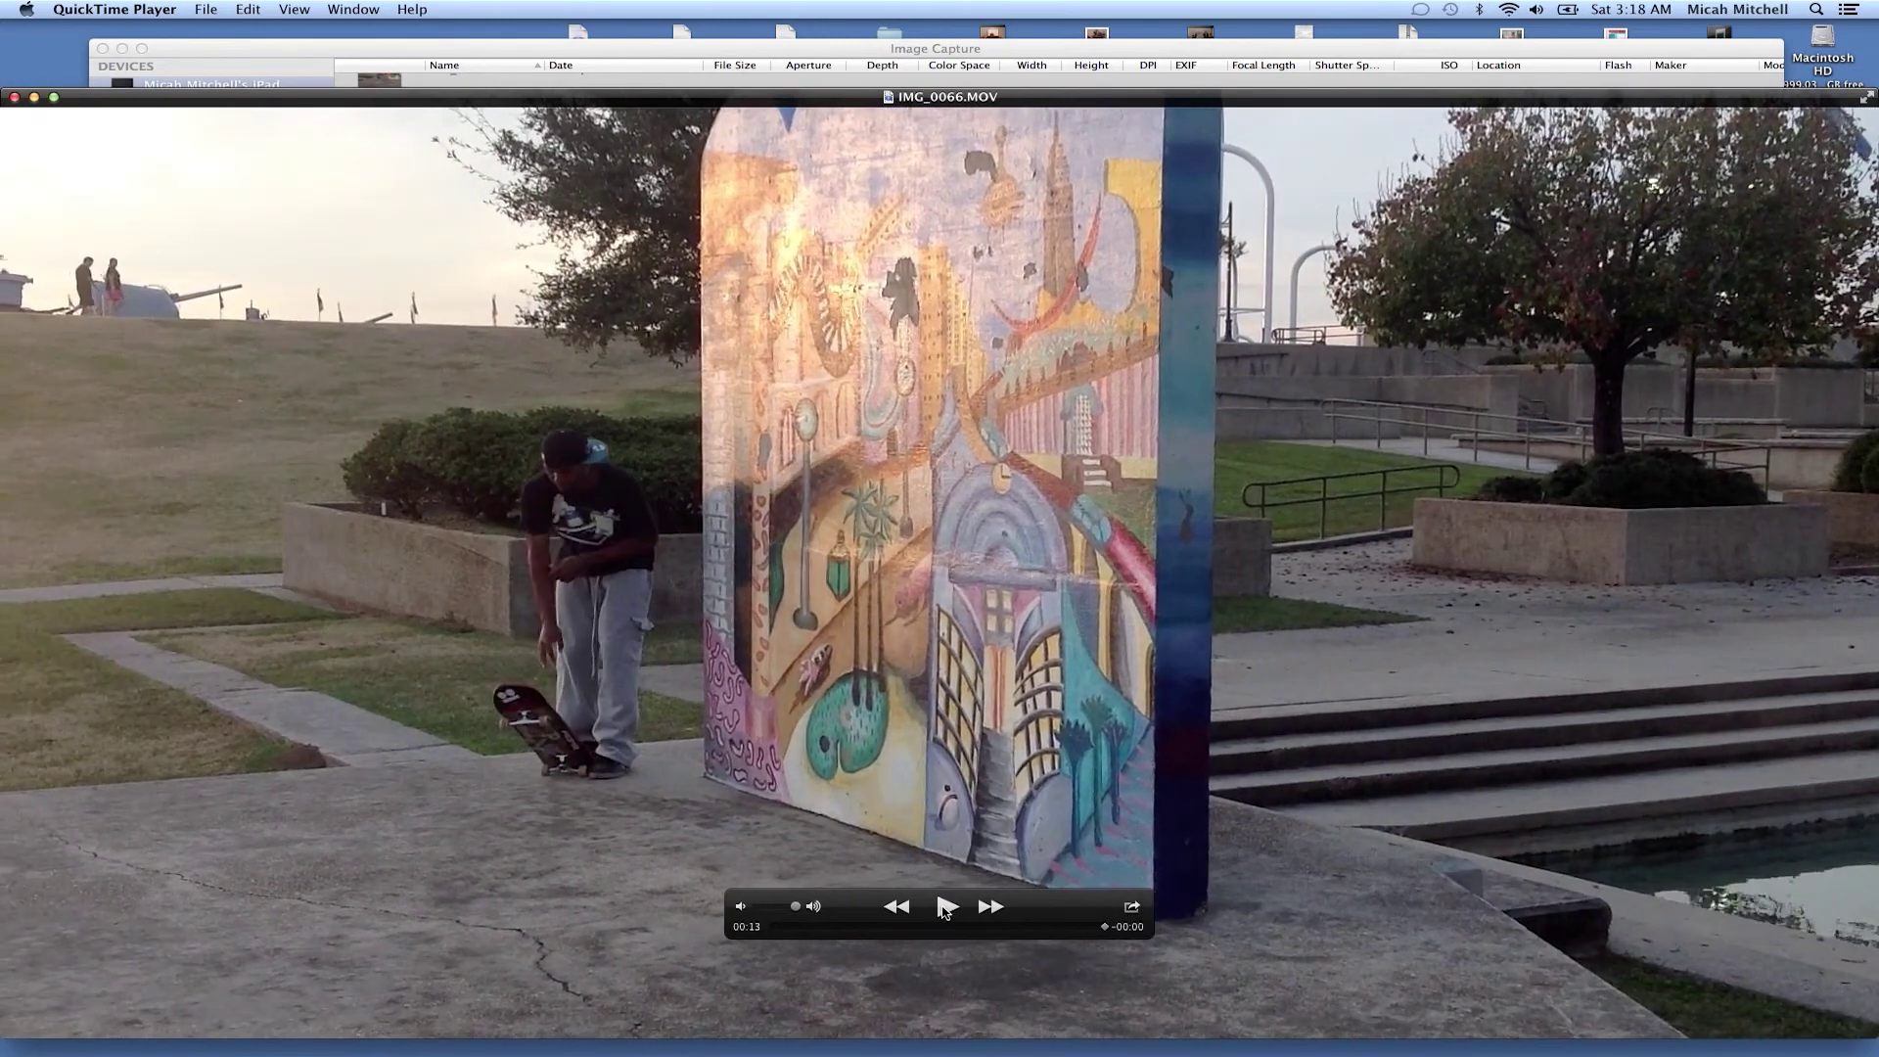